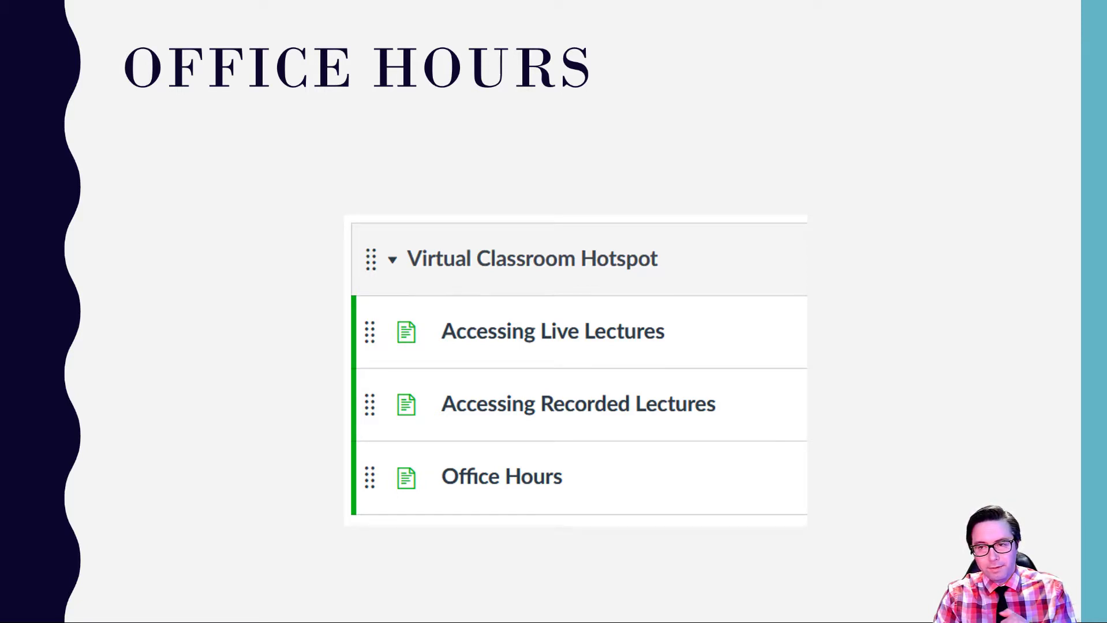
# - Copy the Letter Count table M3:N6 from Excel and switch to the new blank presentation
pyautogui.press('Right')
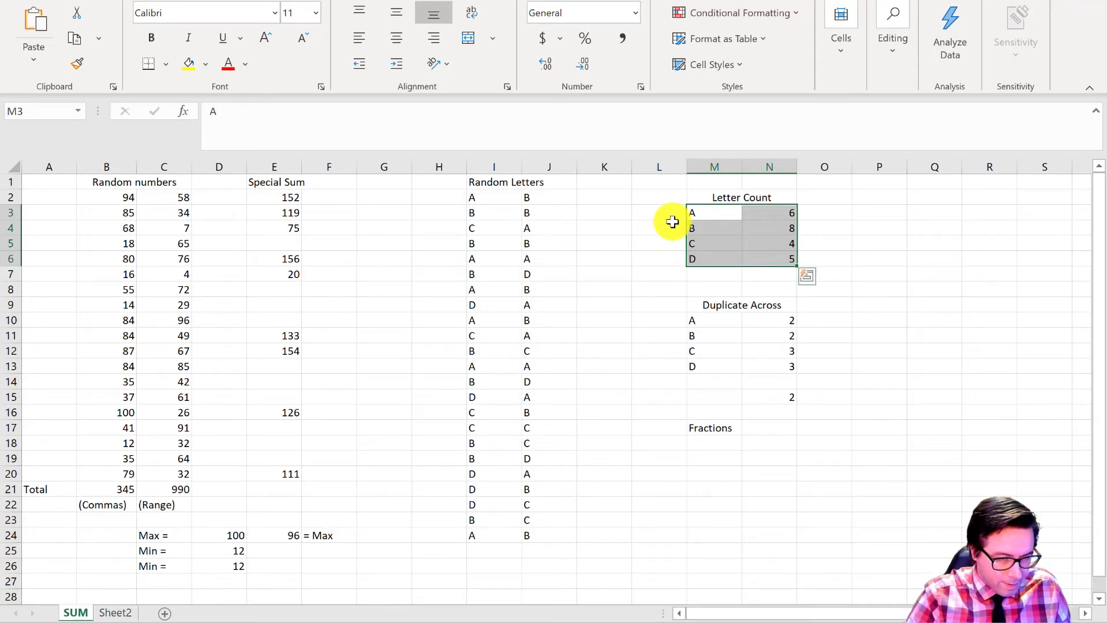
pyautogui.hotkey('ctrl', 'c')
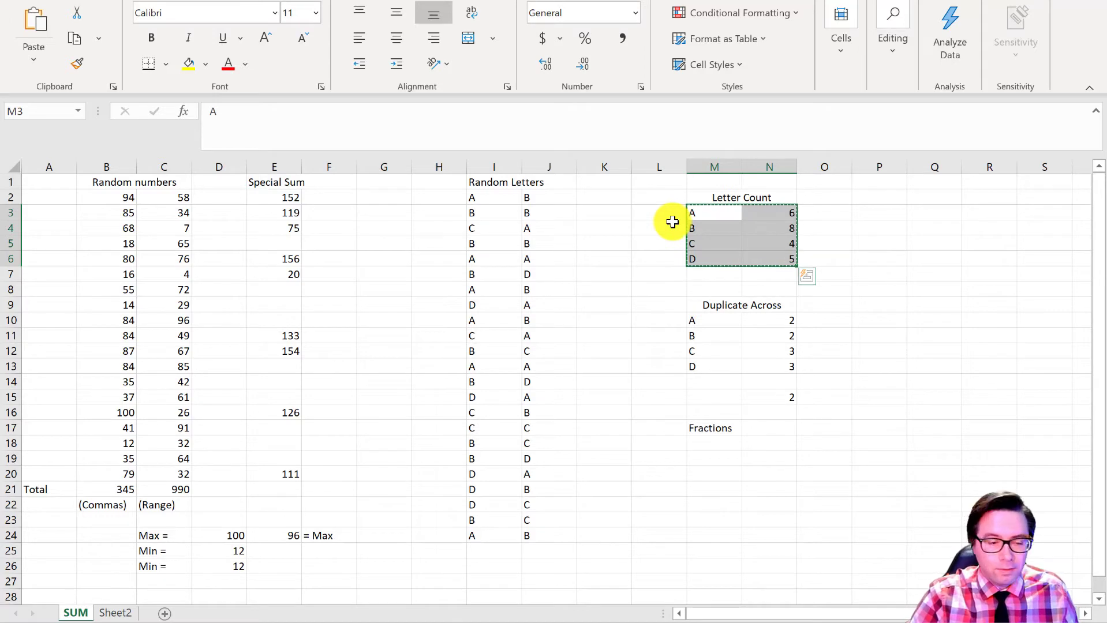
pyautogui.hotkey('alt', 'Tab')
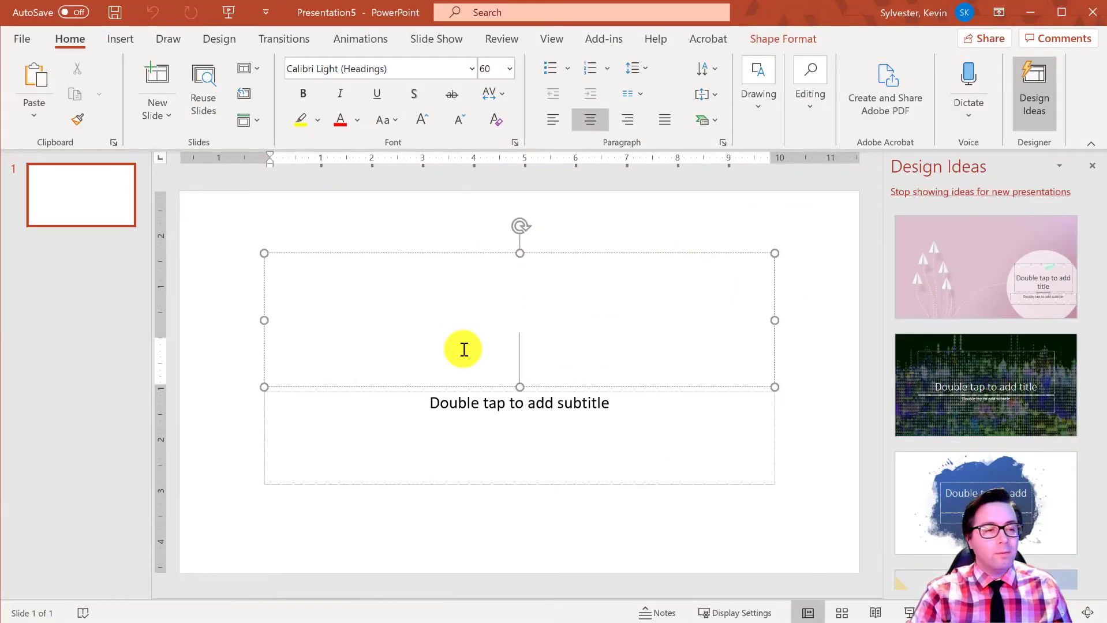
# - Apply the blue interlocking-circles Integral theme from the Design themes gallery
pyautogui.click(208, 41)
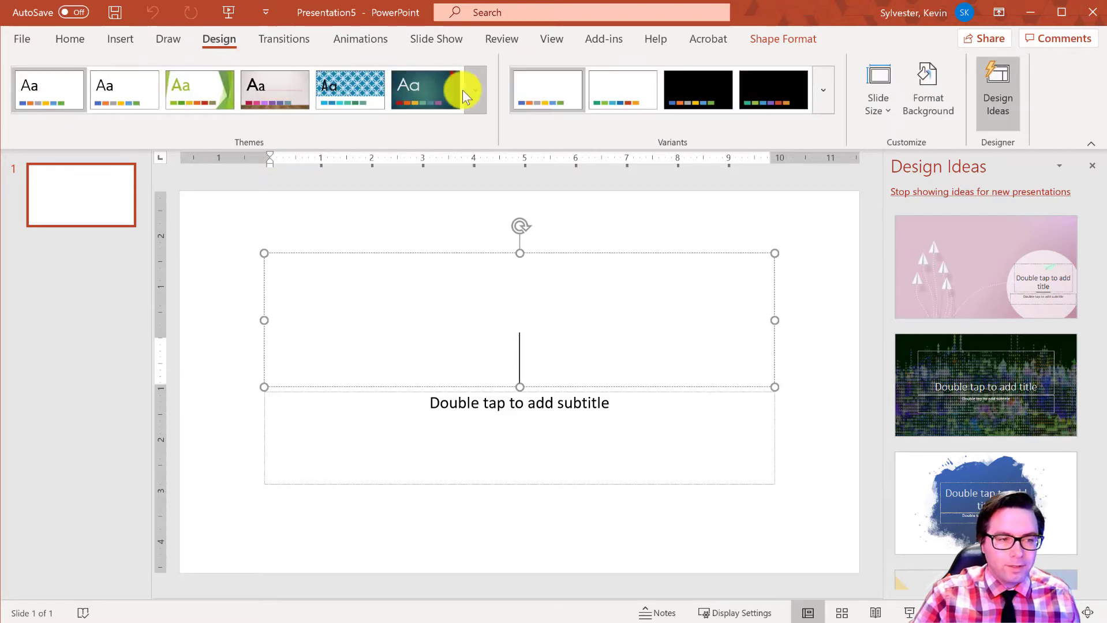
pyautogui.click(476, 92)
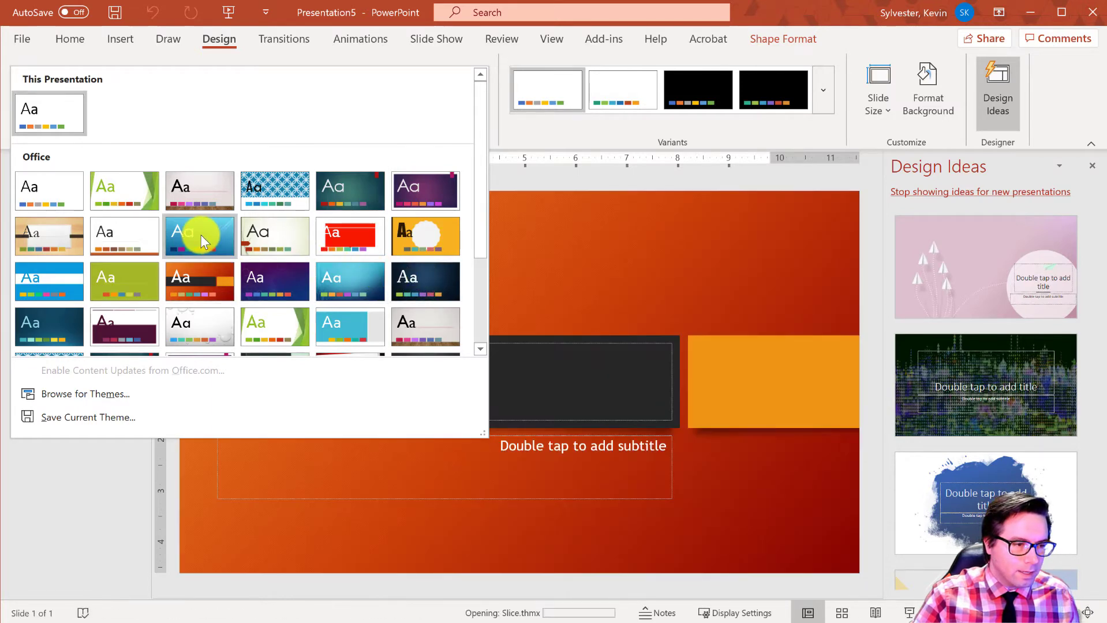
pyautogui.scroll(-3, 237, 263)
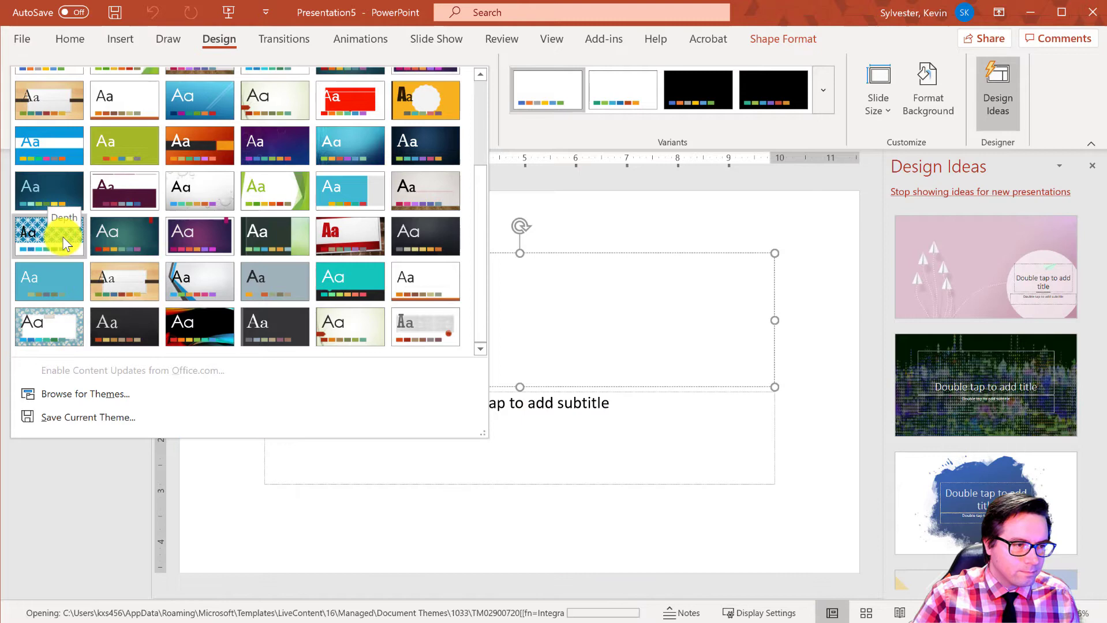
pyautogui.click(62, 238)
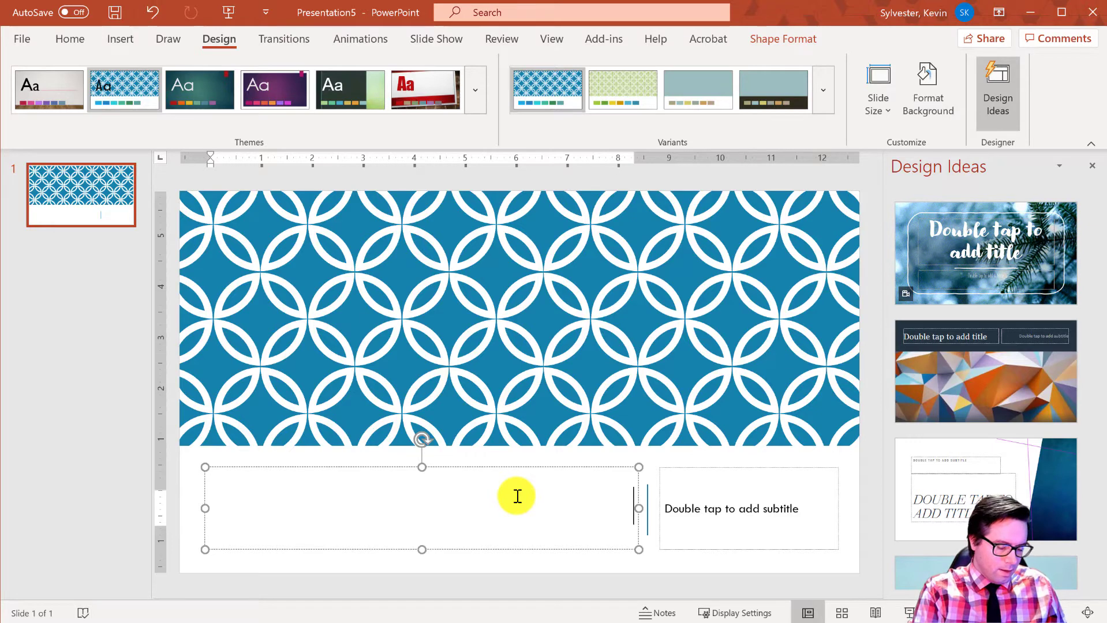
# - Title the slide 'MY PRES. ABOUT MY DATA'
pyautogui.write('MY PRES.')
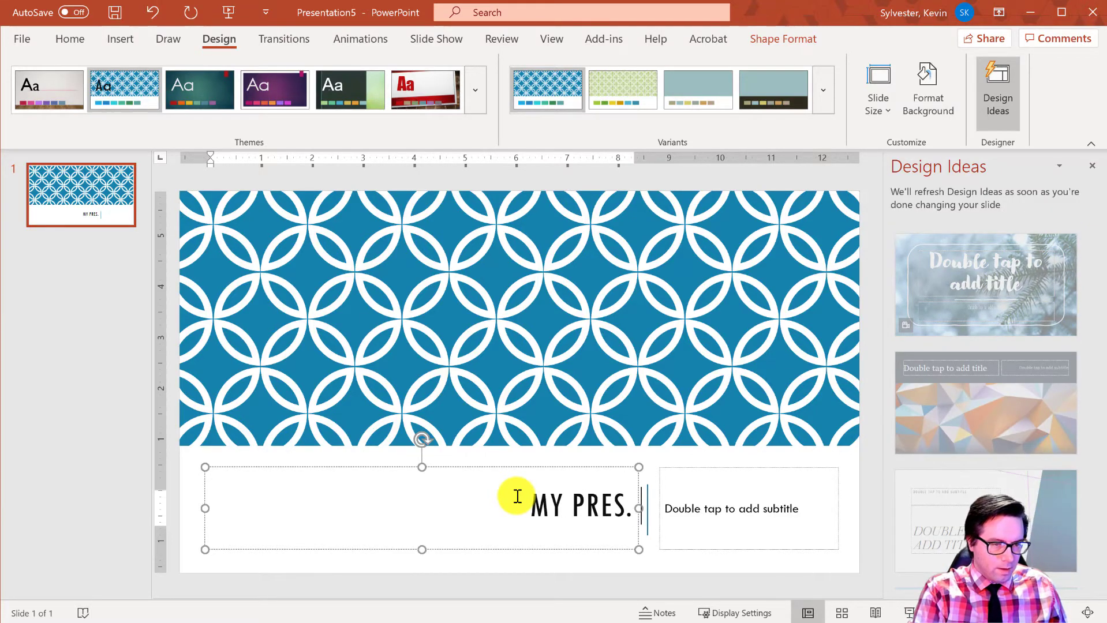
pyautogui.write(' ABN')
pyautogui.press('BackSpace')
pyautogui.write('OUT')
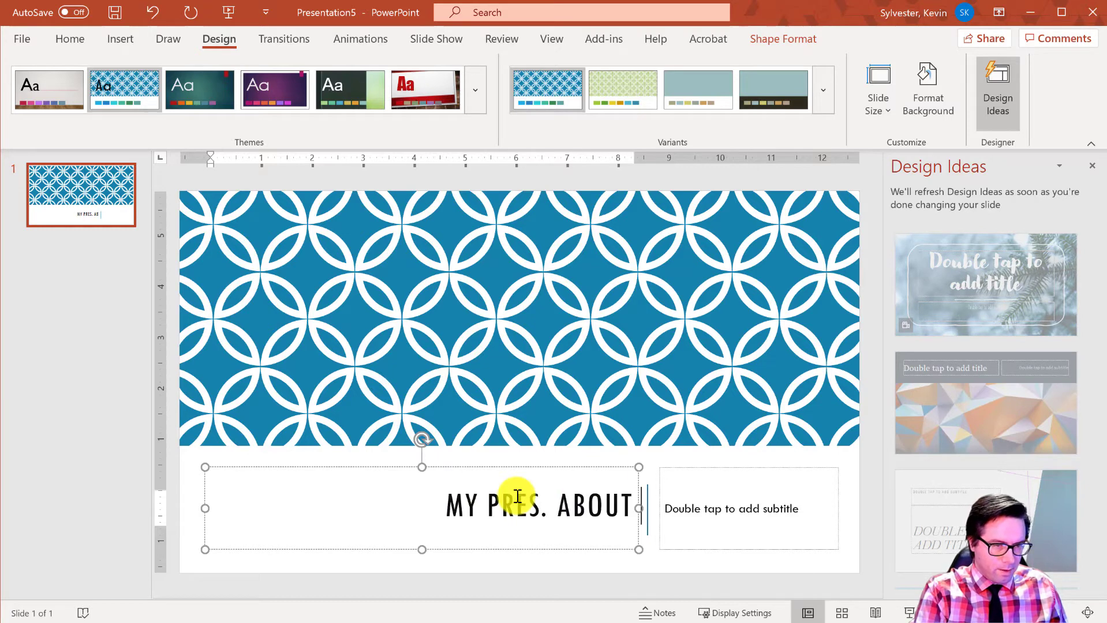
pyautogui.write(' MY DATA')
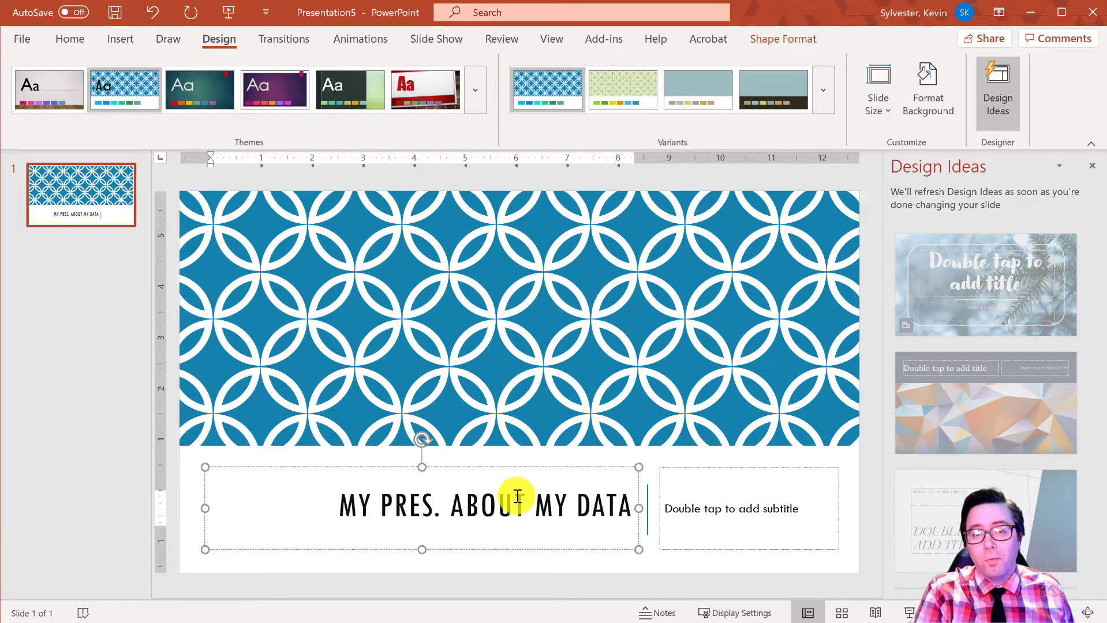
pyautogui.click(68, 40)
# - Add a Title and Content slide, then delete it as the wrong layout
pyautogui.click(151, 115)
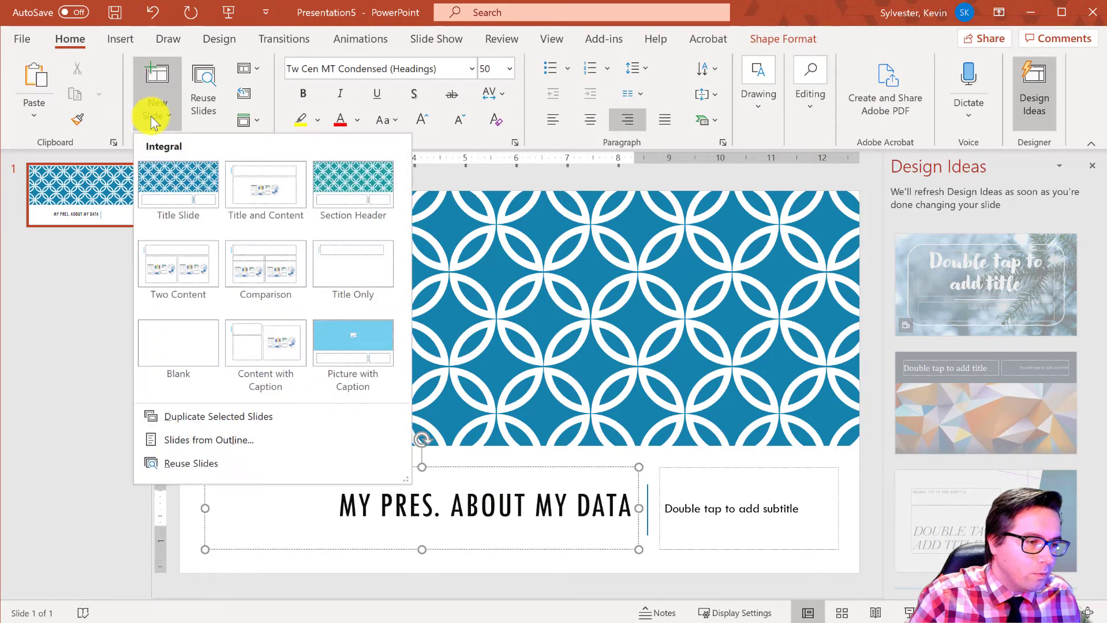
pyautogui.click(264, 190)
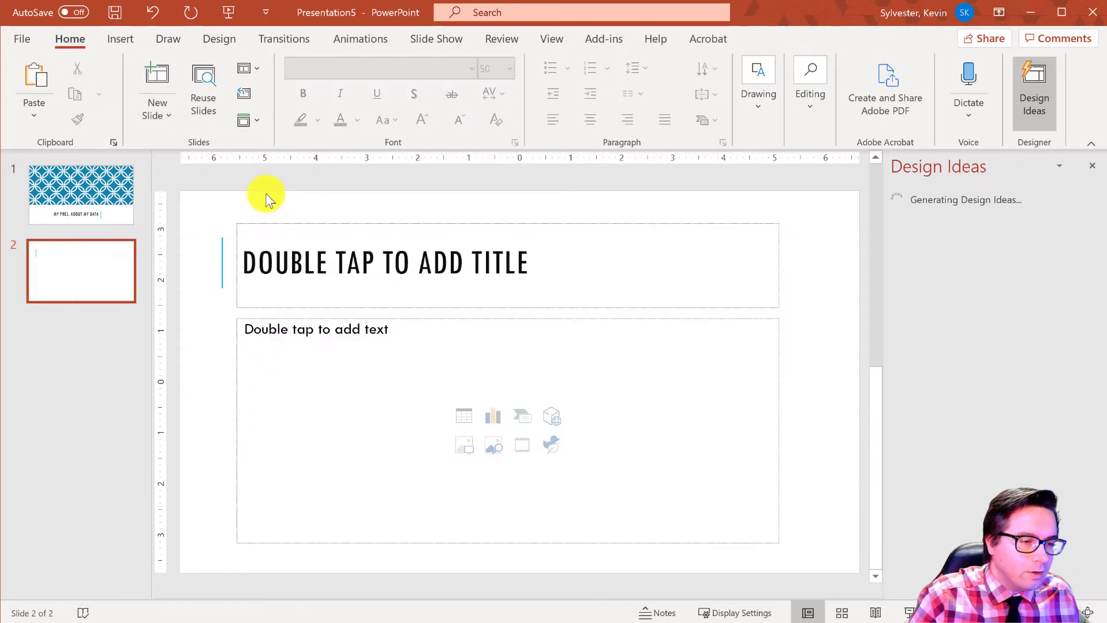
pyautogui.click(284, 248)
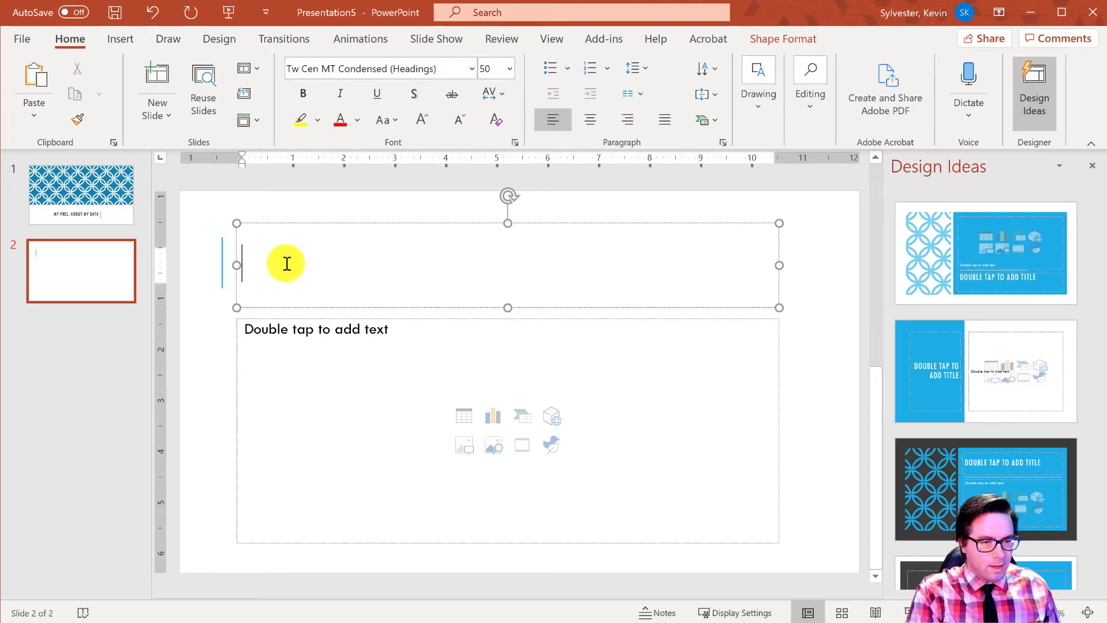
pyautogui.write('LE')
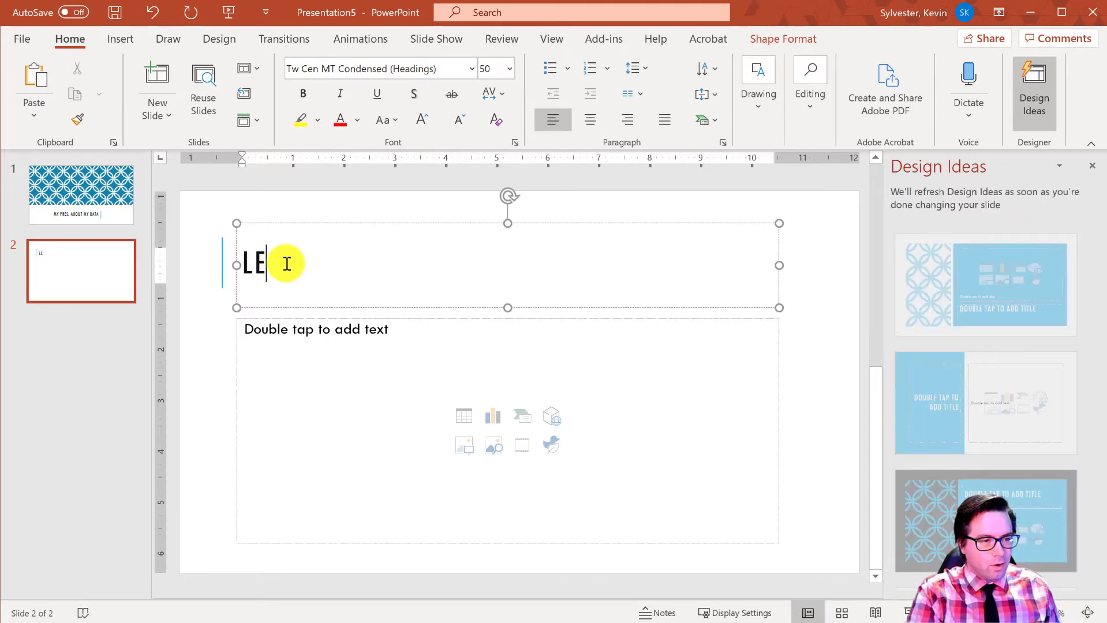
pyautogui.rightClick(69, 282)
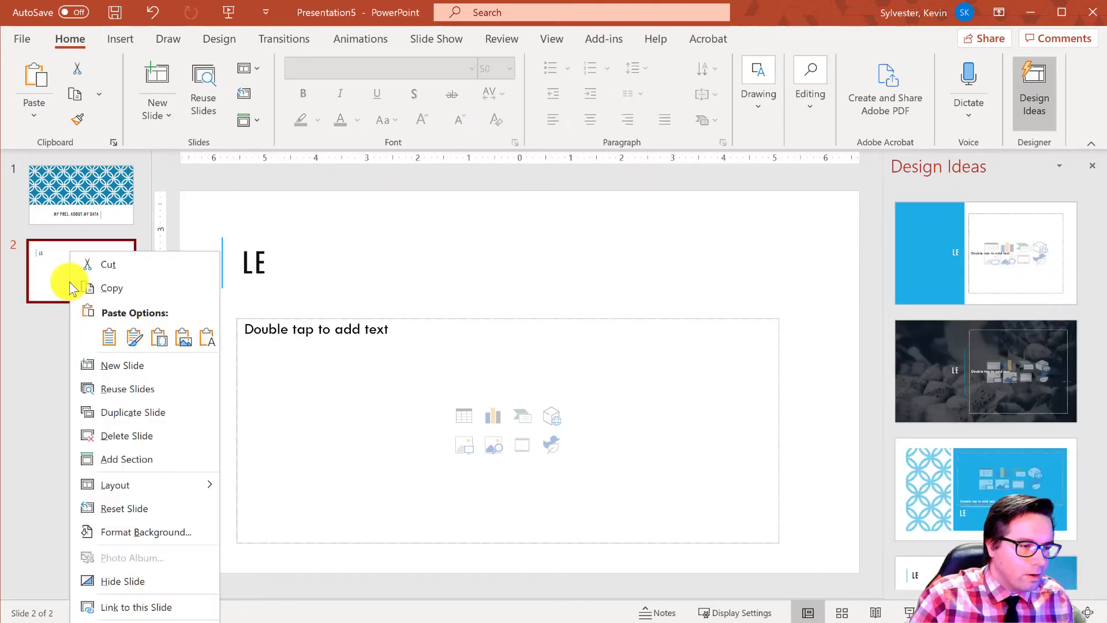
pyautogui.click(50, 279)
pyautogui.press('Delete')
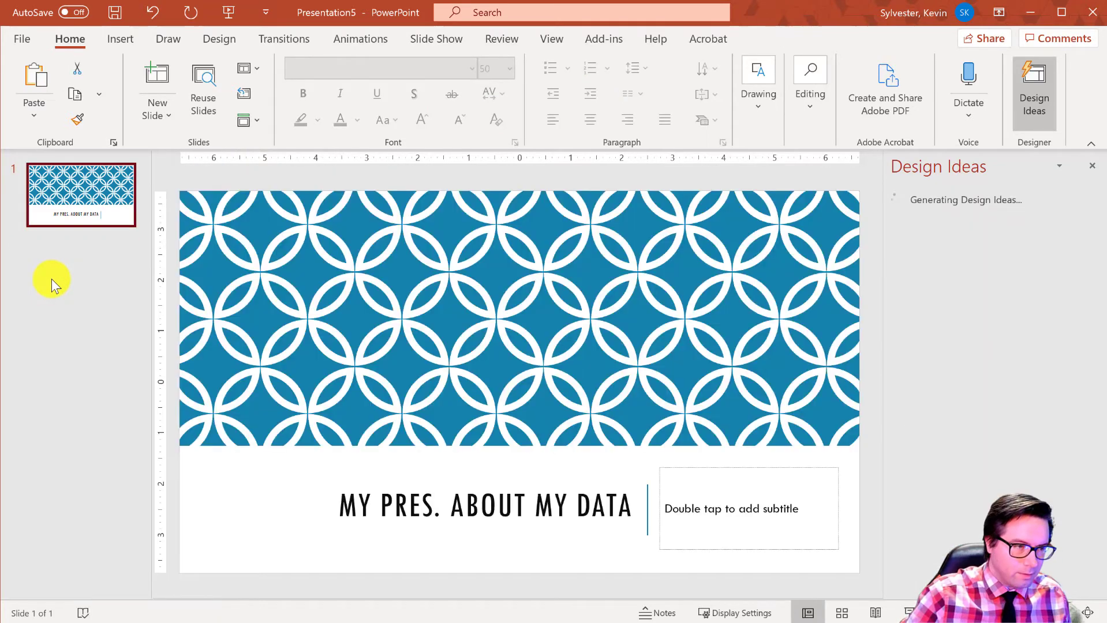
# - Add a Two Content slide titled 'LETTERS RANDOMLY CHOSEN'
pyautogui.click(156, 112)
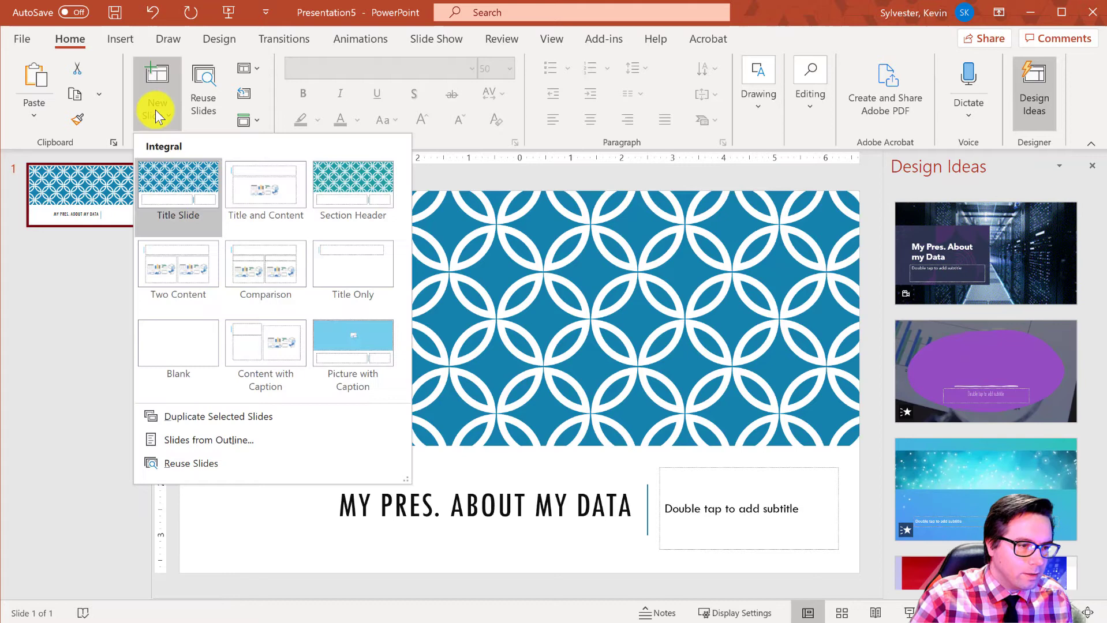
pyautogui.click(203, 274)
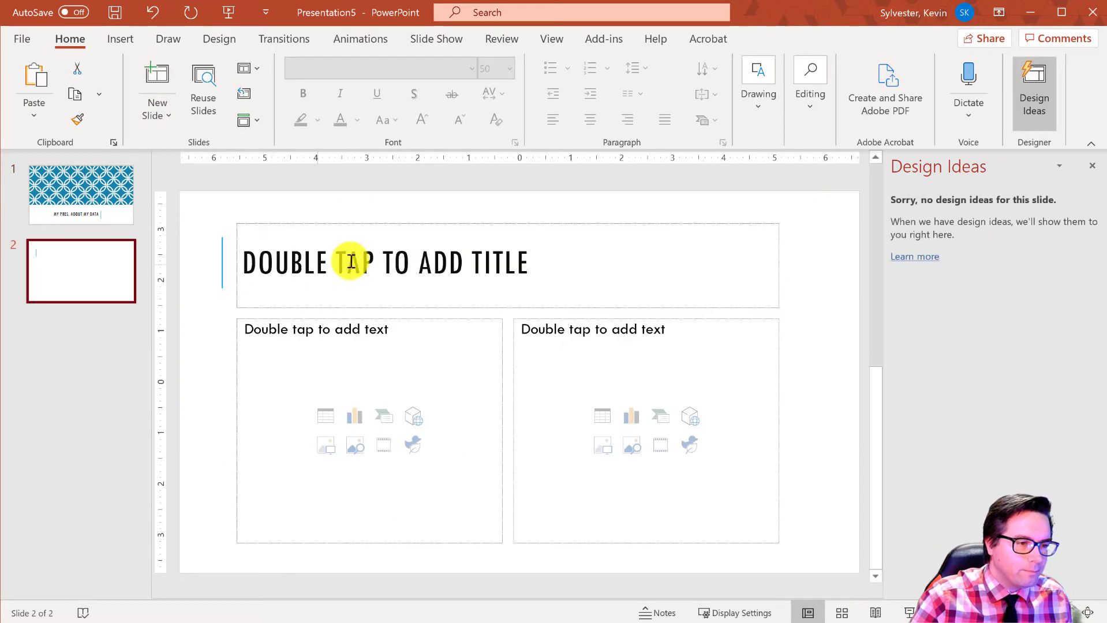
pyautogui.click(393, 258)
pyautogui.write('LET')
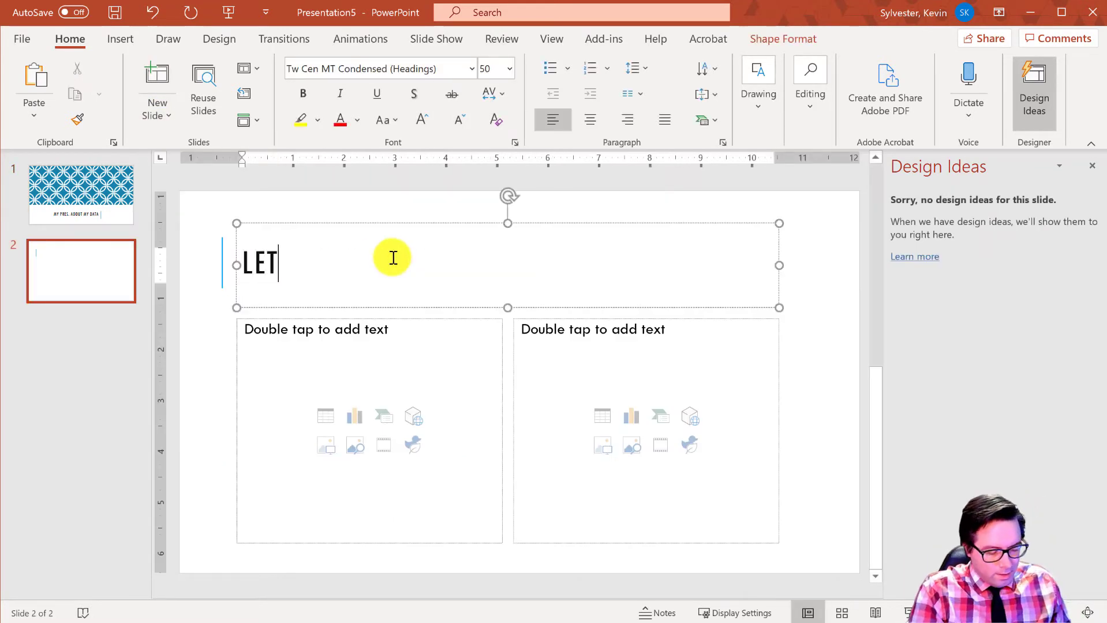
pyautogui.write('TERS REA')
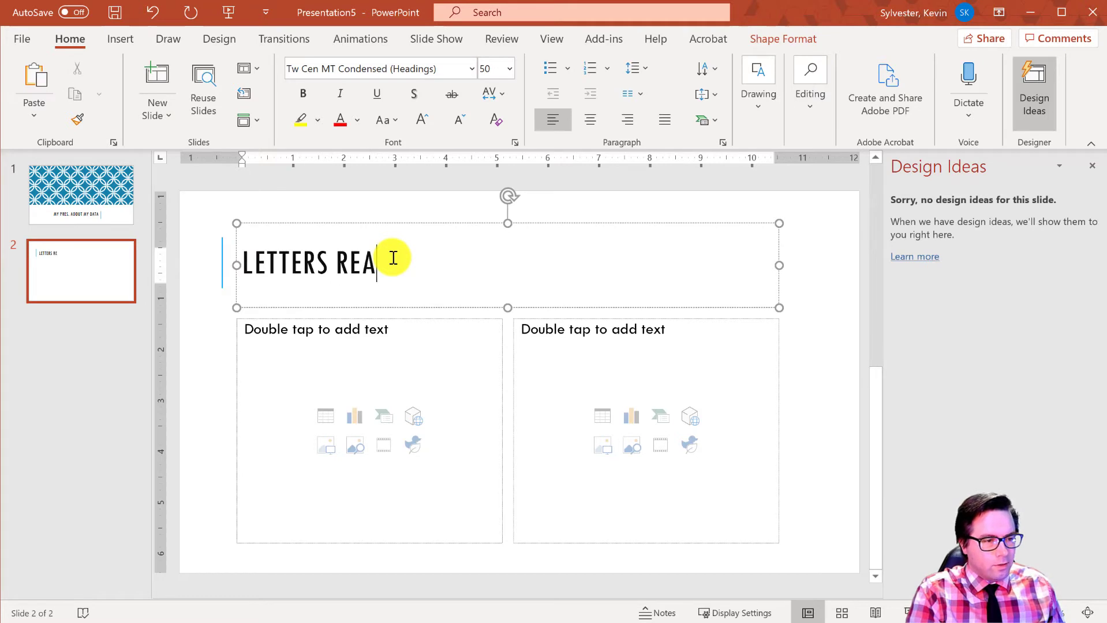
pyautogui.press('BackSpace')
pyautogui.press('BackSpace')
pyautogui.write('AND')
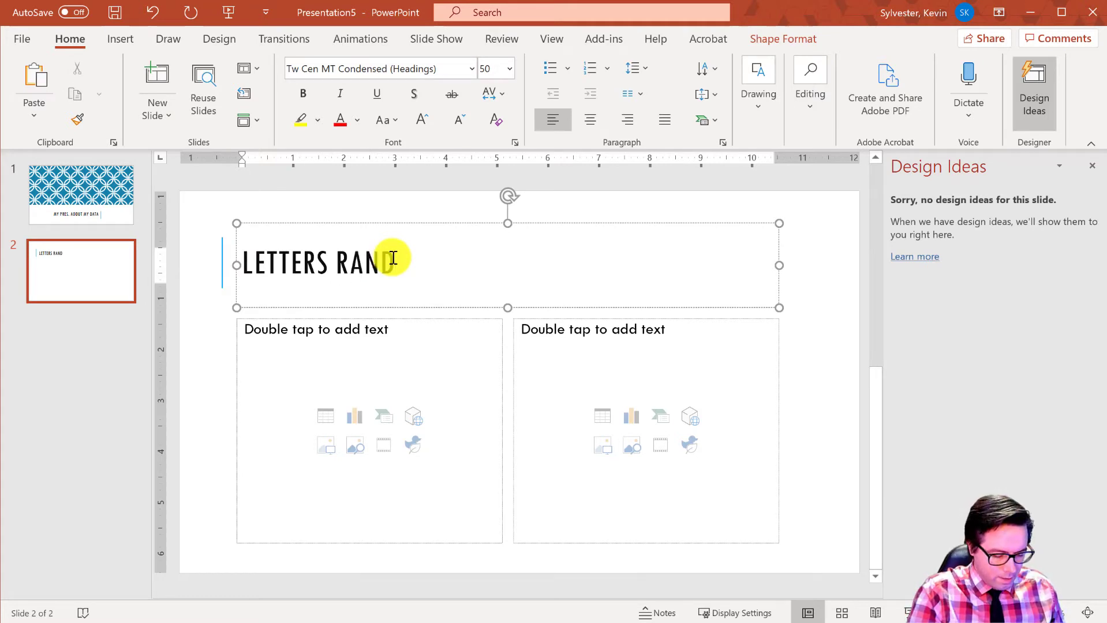
pyautogui.write('OMLY CHOSED')
pyautogui.write('N')
pyautogui.press('BackSpace')
pyautogui.press('BackSpace')
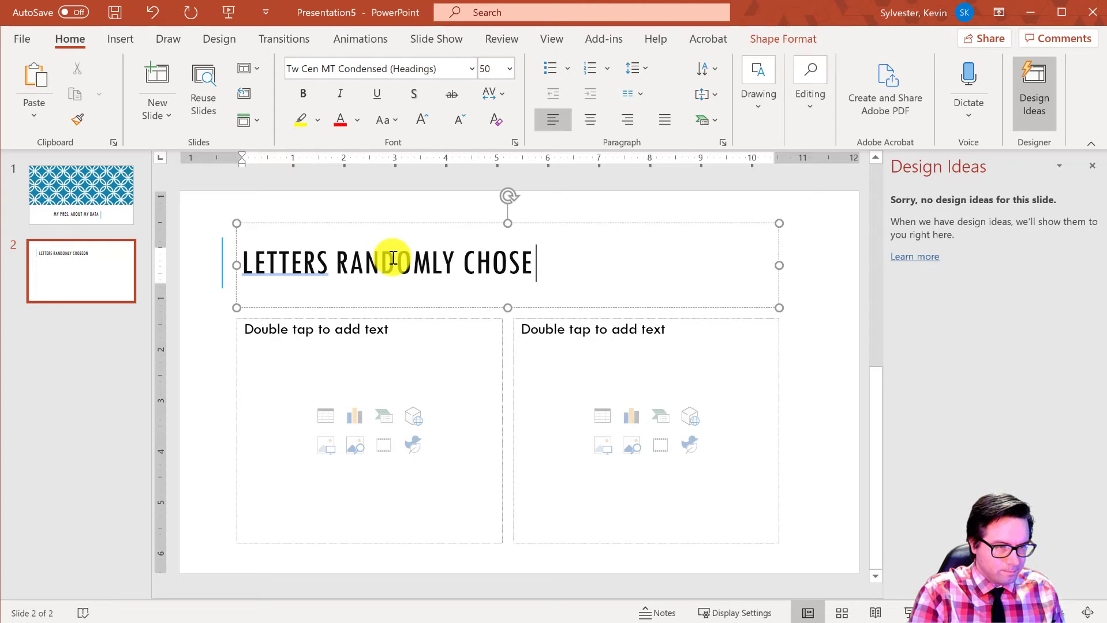
pyautogui.write('N')
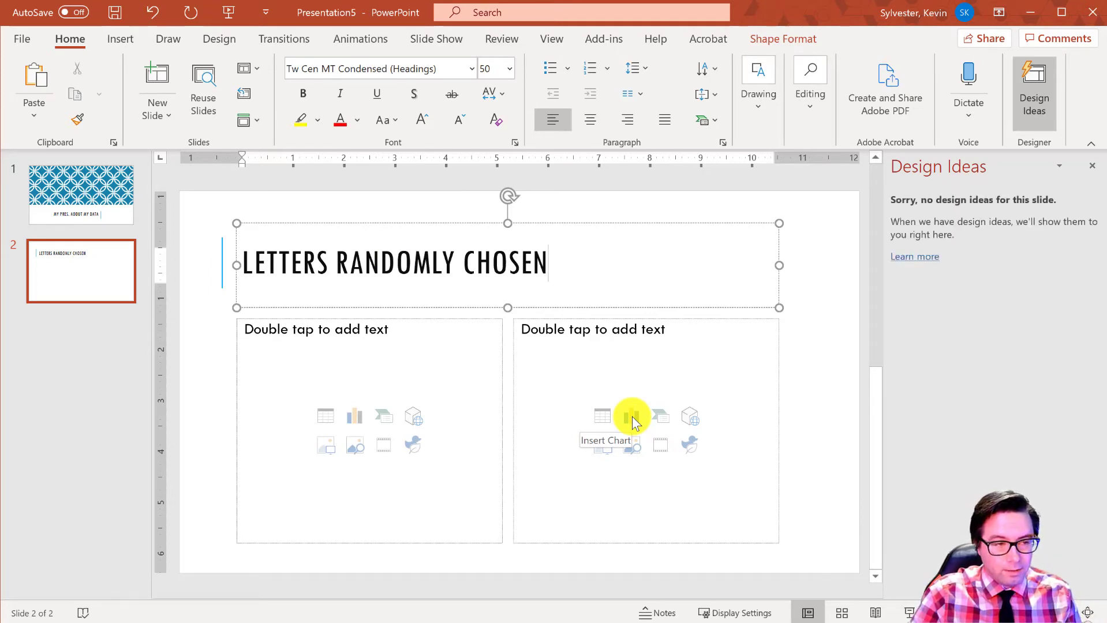
# - Insert a Pie chart into slide 2's left content area, found by searching 'chart'
pyautogui.click(119, 42)
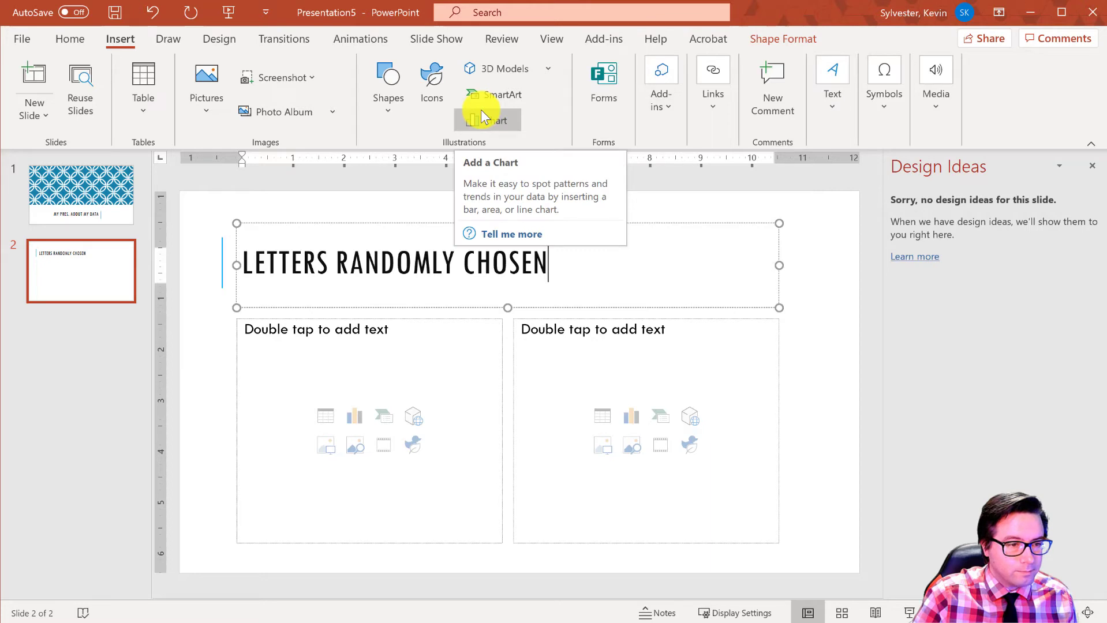
pyautogui.click(521, 14)
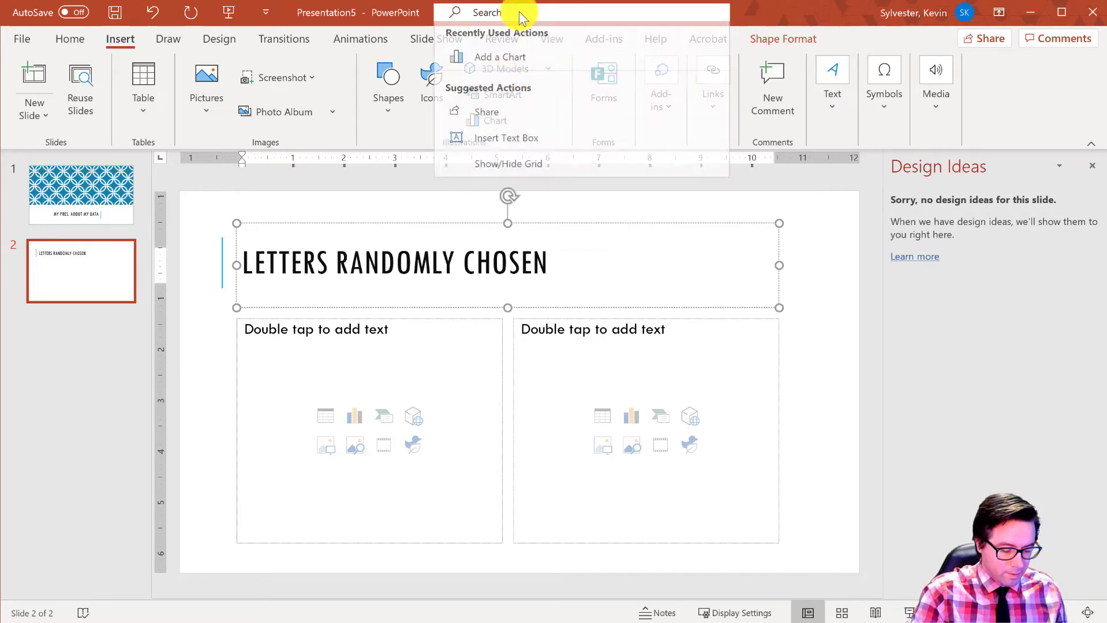
pyautogui.write('chart')
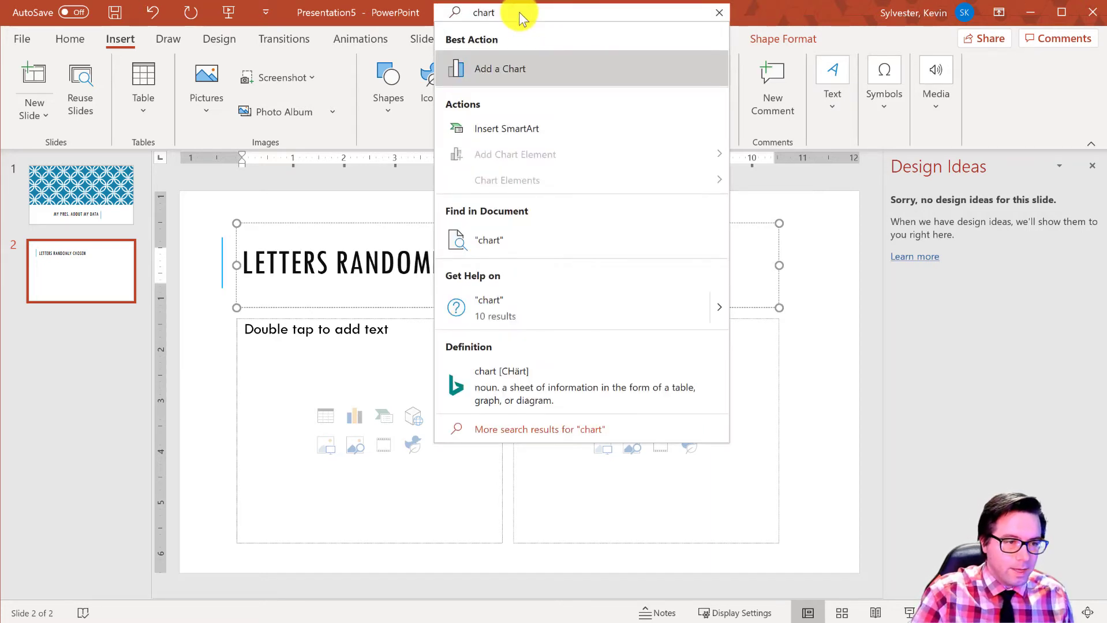
pyautogui.click(462, 68)
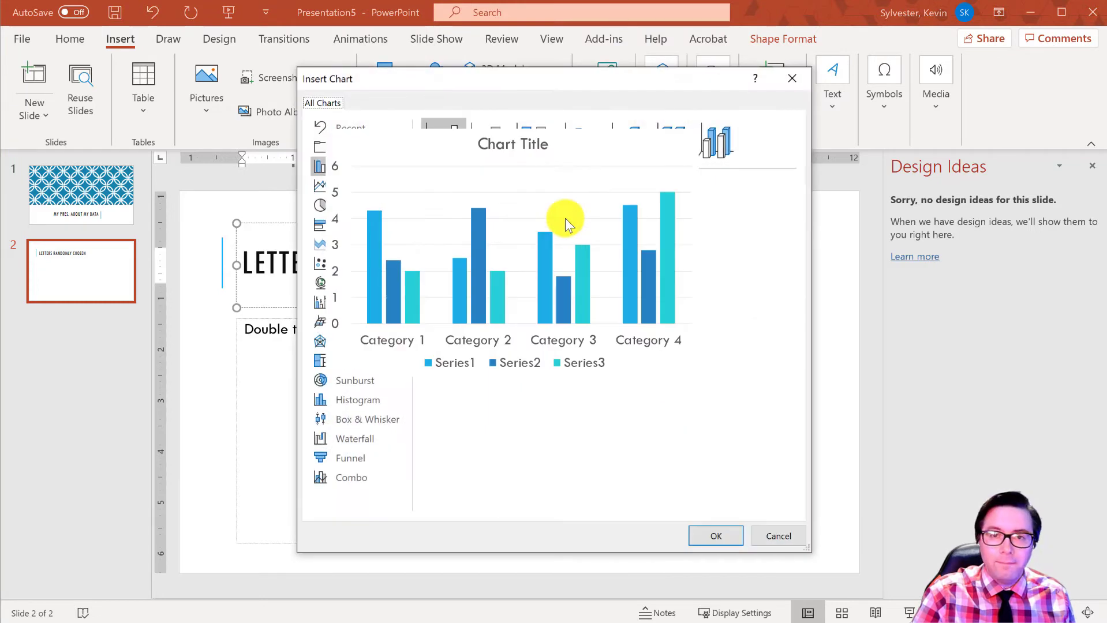
pyautogui.click(361, 208)
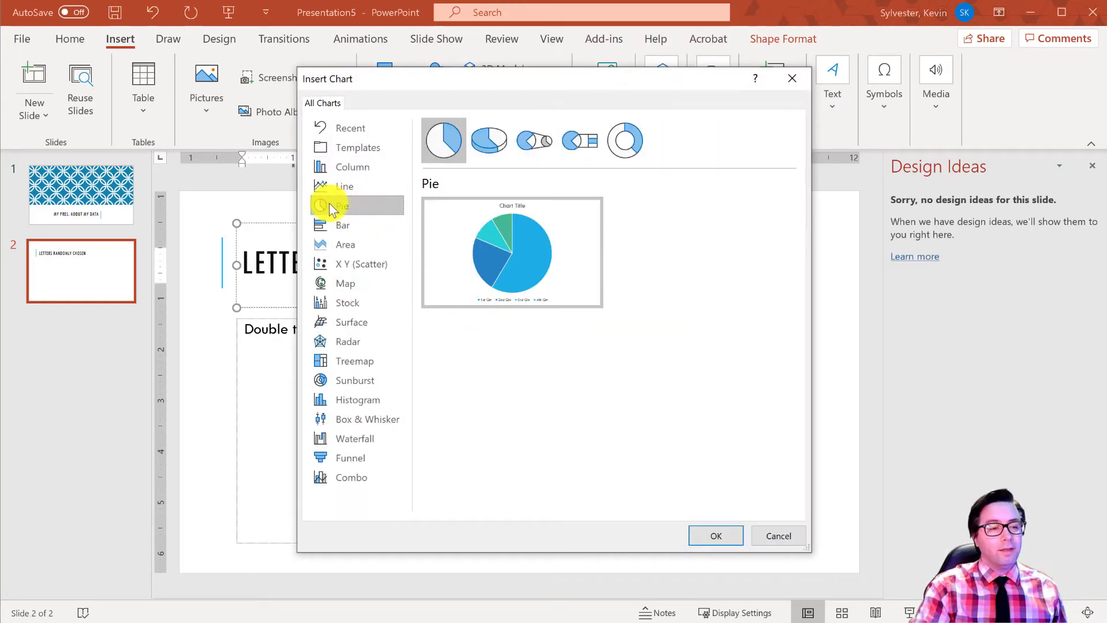
pyautogui.click(711, 541)
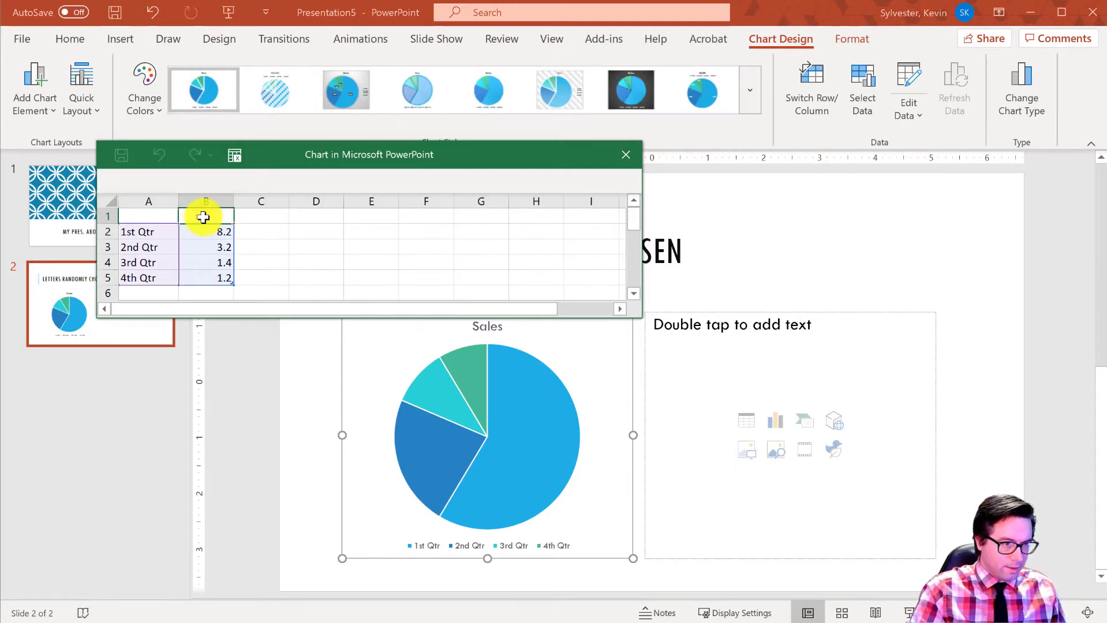
# - Rename the series 'Letters Chosen' and paste letters A–D with 6, 8, 4, 5 into A2:B5
pyautogui.write('Sa')
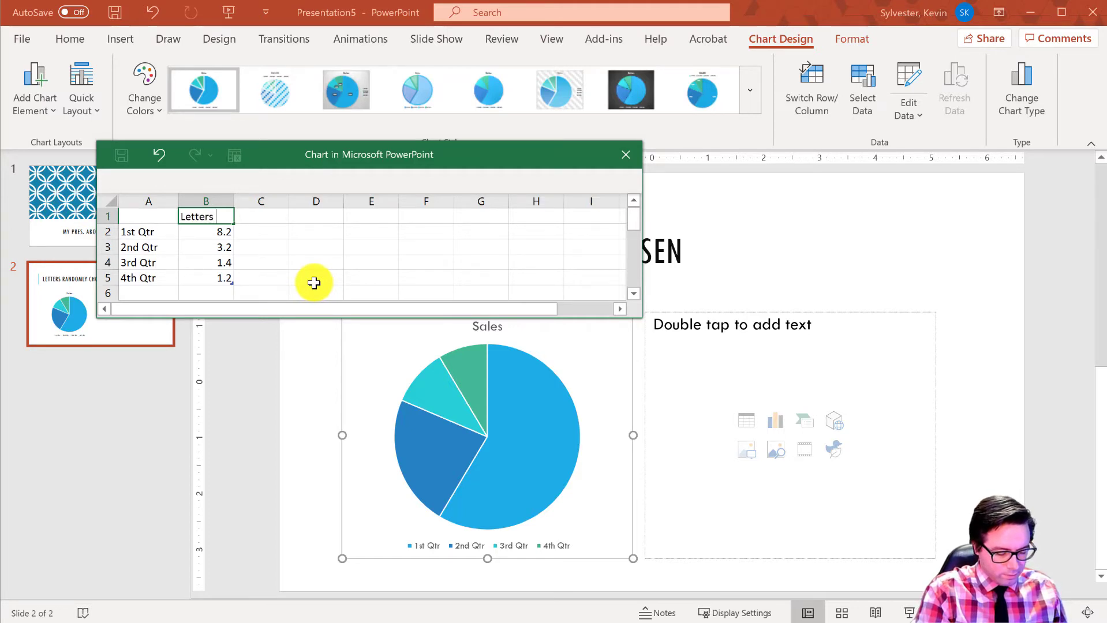
pyautogui.write('tters Chosen')
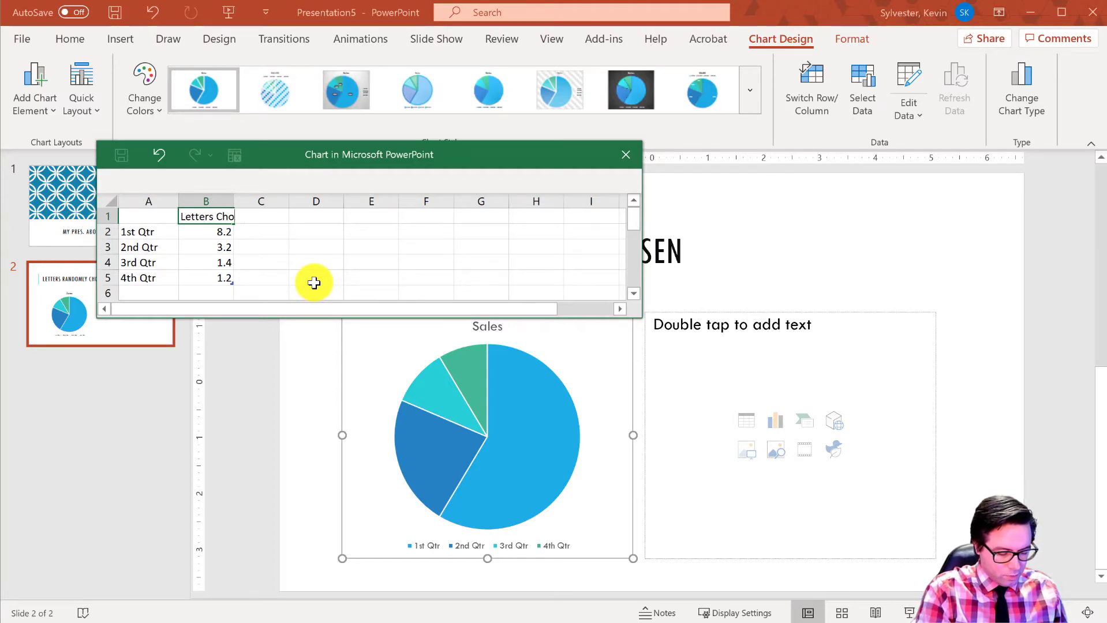
pyautogui.click(149, 231)
pyautogui.write('A')
pyautogui.press('Return')
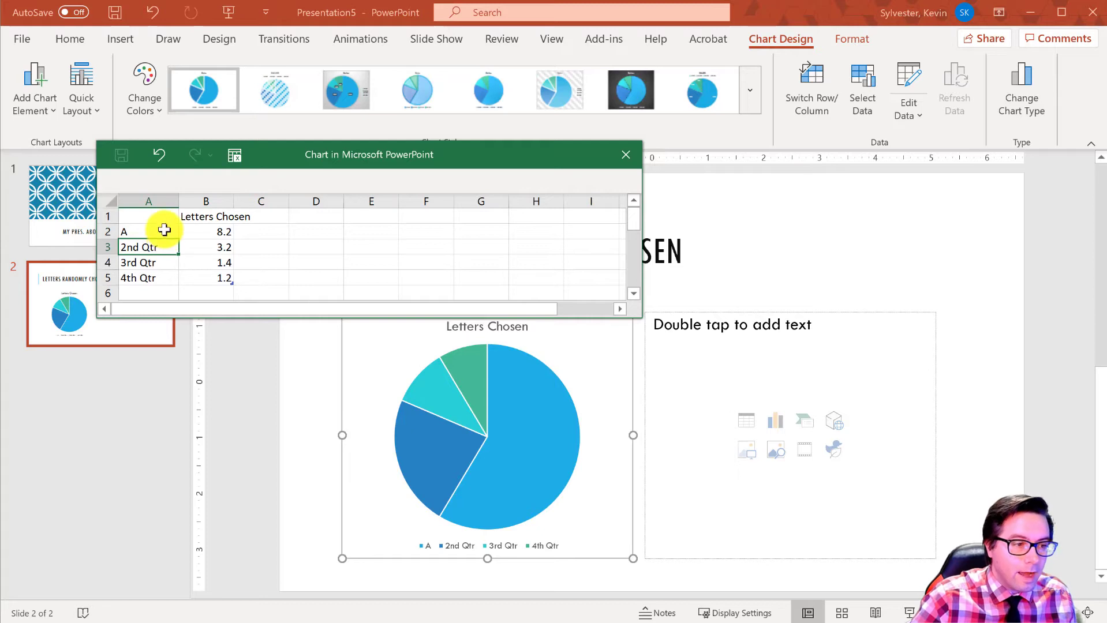
pyautogui.click(164, 231)
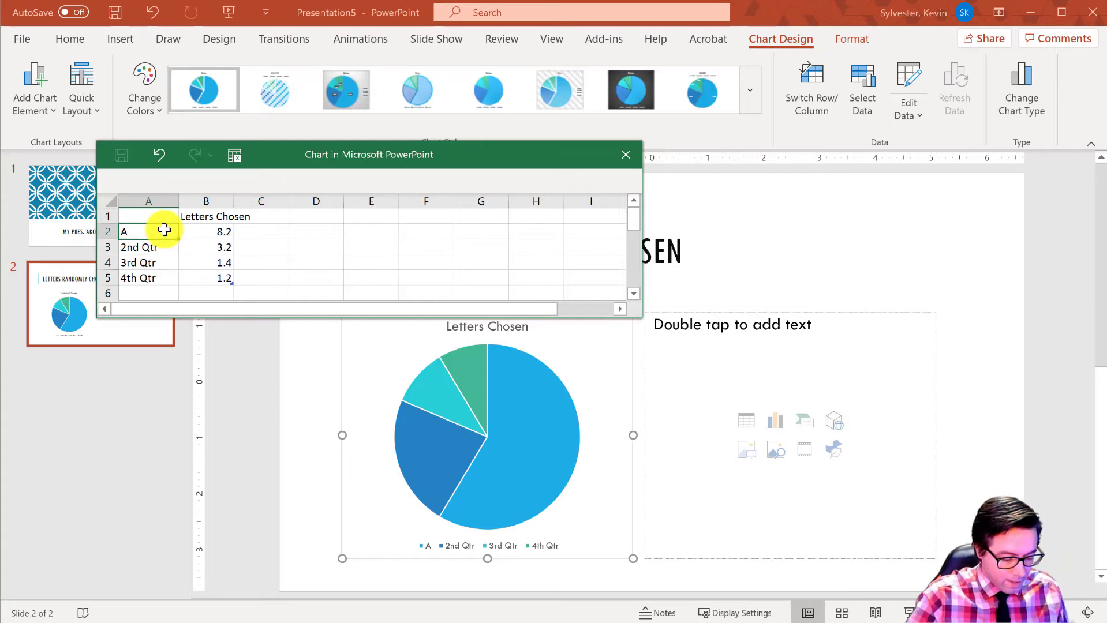
pyautogui.write('A\t6 B\t8 C\t4 D\t5')
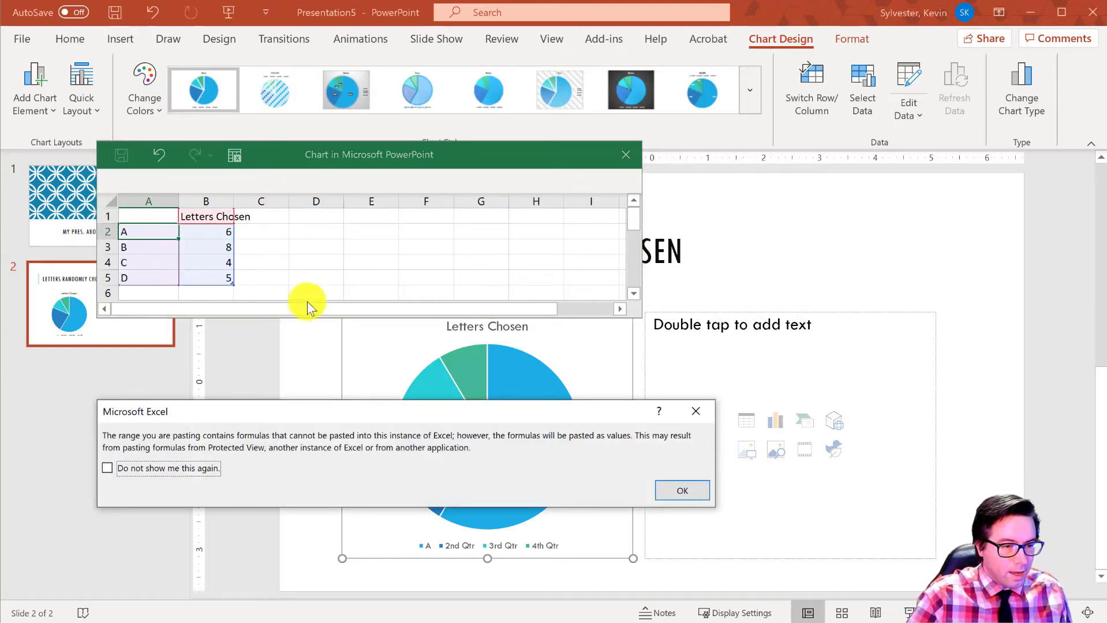
pyautogui.click(671, 488)
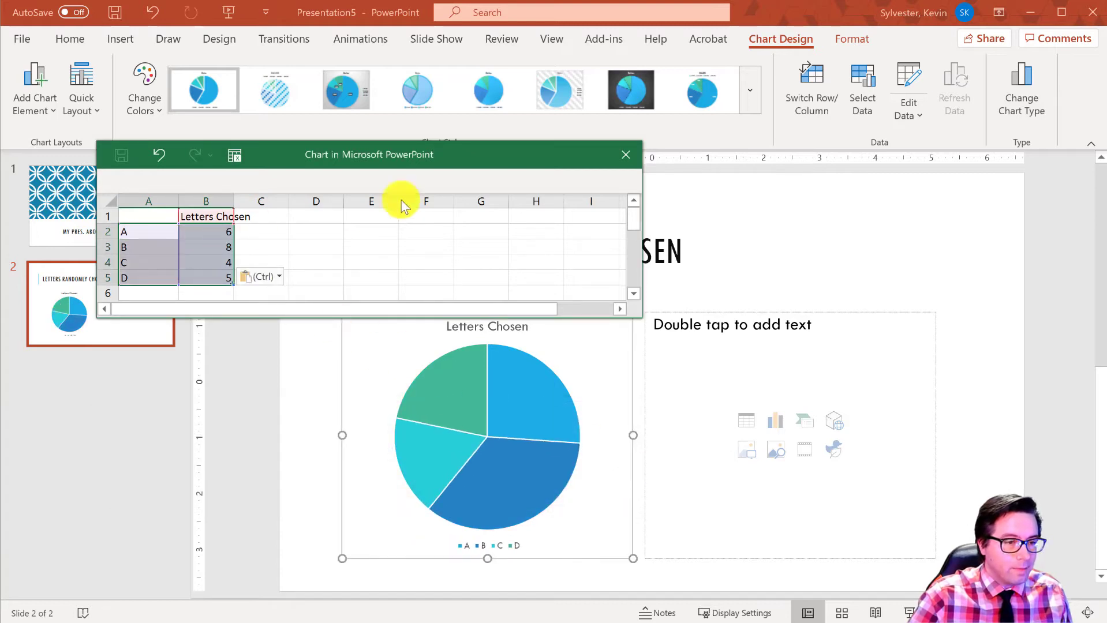
pyautogui.click(625, 154)
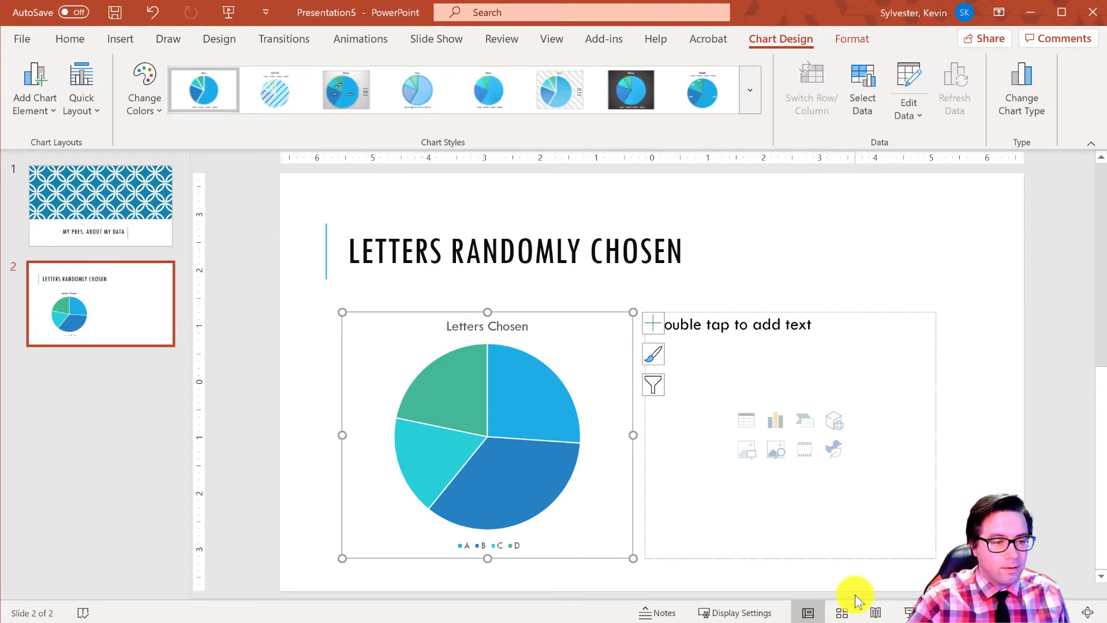
# - Delete the chart title and legend, and add data callouts to every pie slice
pyautogui.click(962, 385)
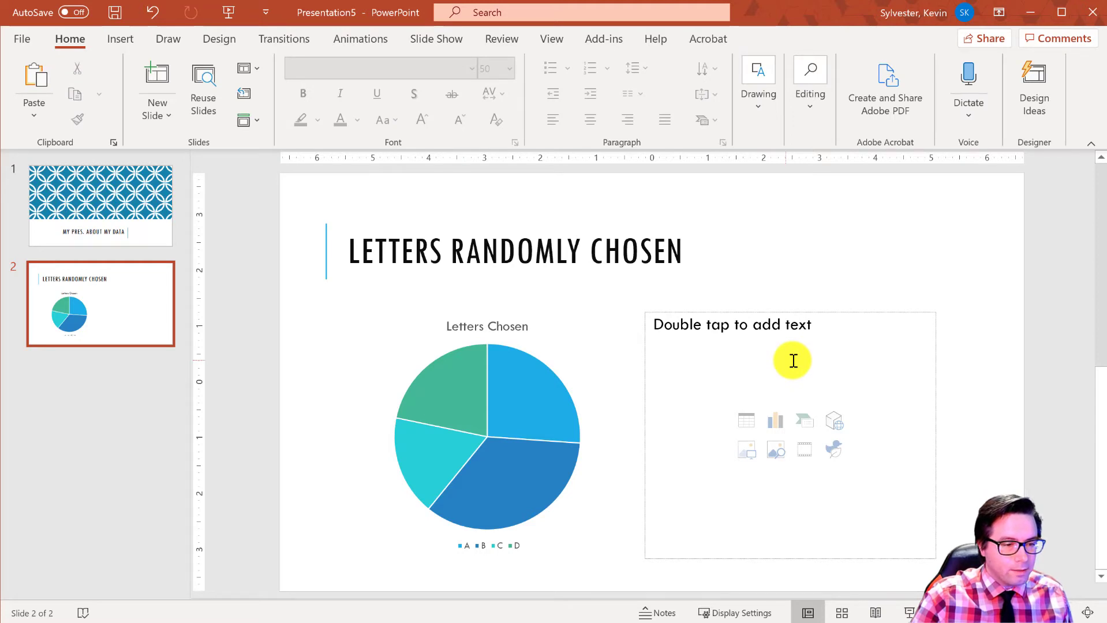
pyautogui.click(514, 547)
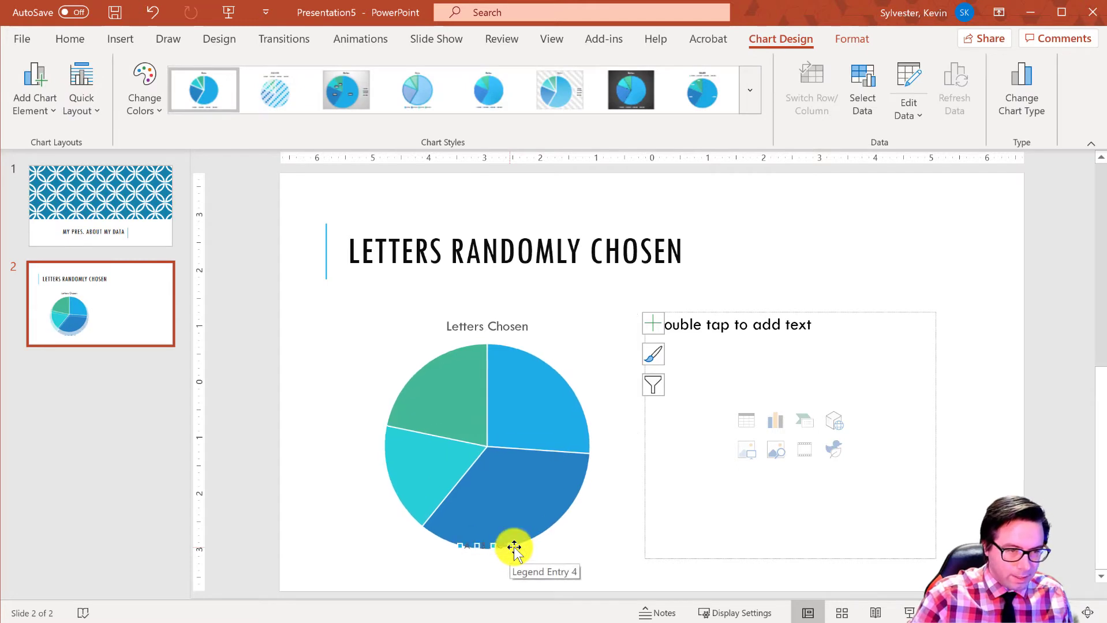
pyautogui.click(519, 322)
pyautogui.press('Delete')
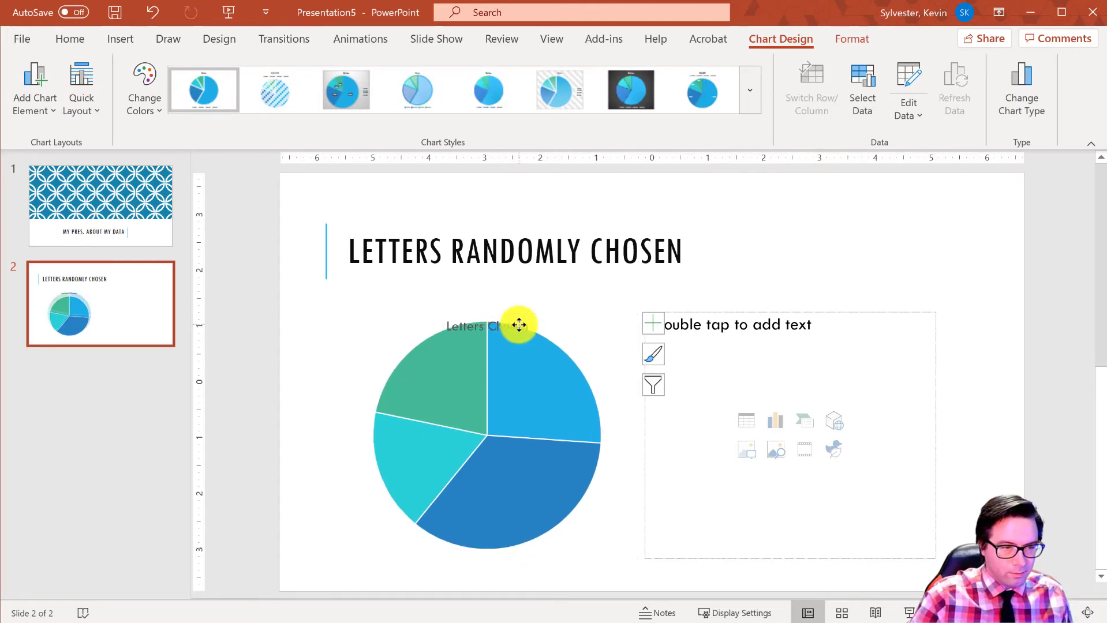
pyautogui.rightClick(521, 358)
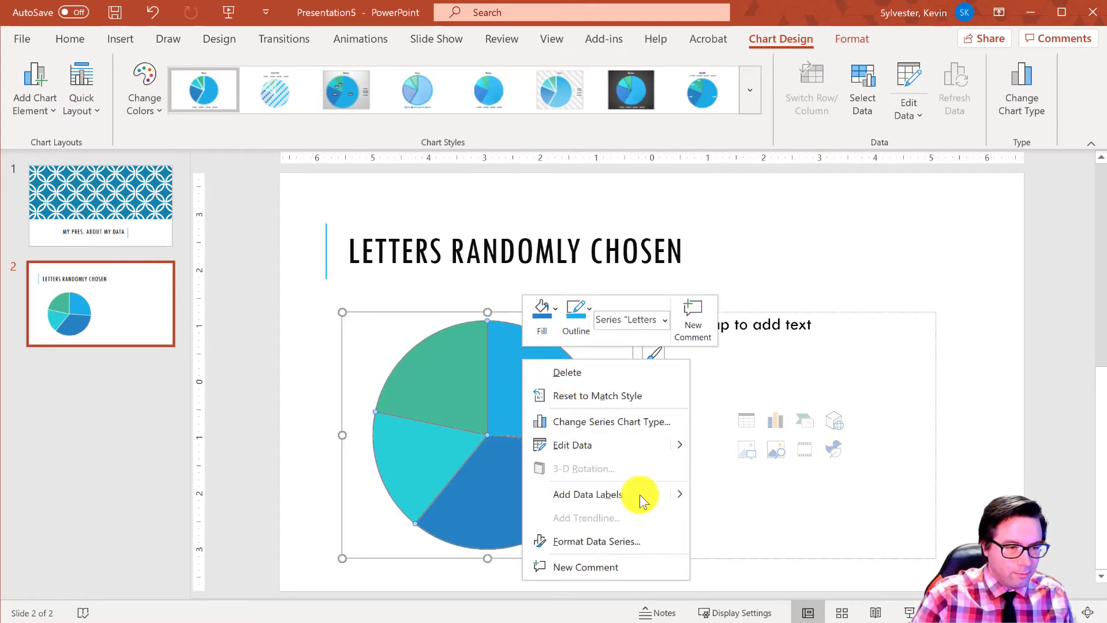
pyautogui.moveTo(668, 497)
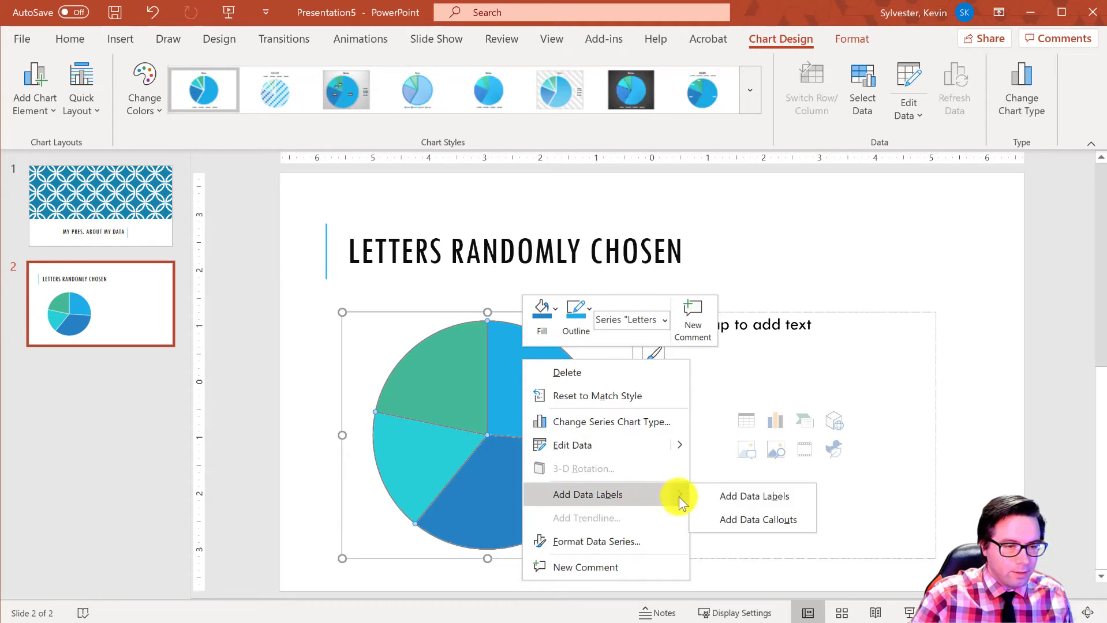
pyautogui.click(734, 522)
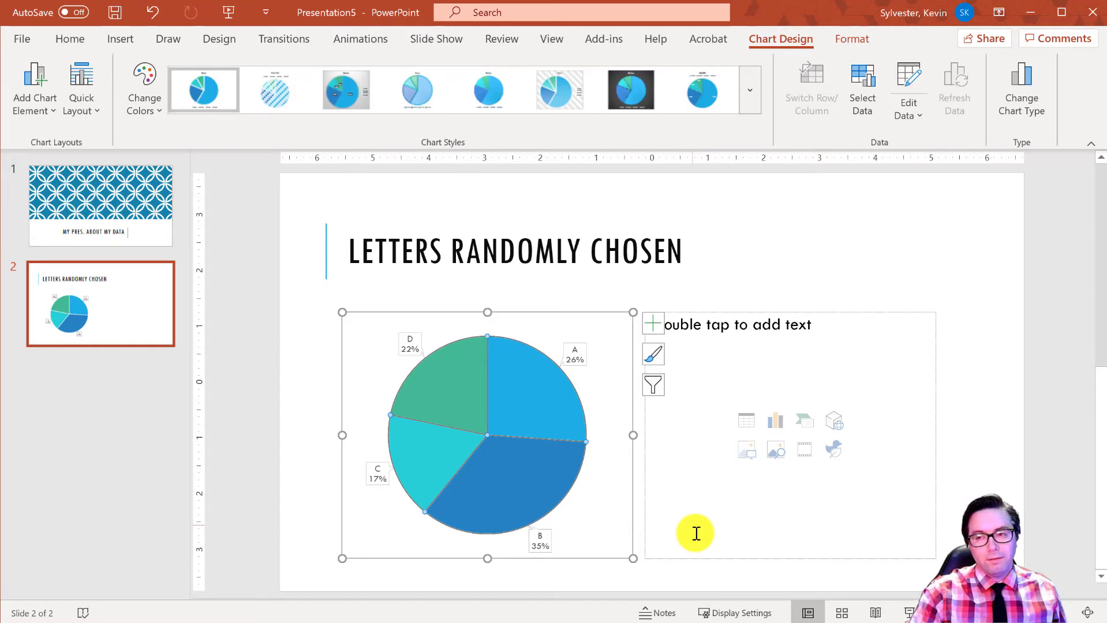
# - Set the slice labels to show only Category Name and Percentage, without values
pyautogui.click(574, 356)
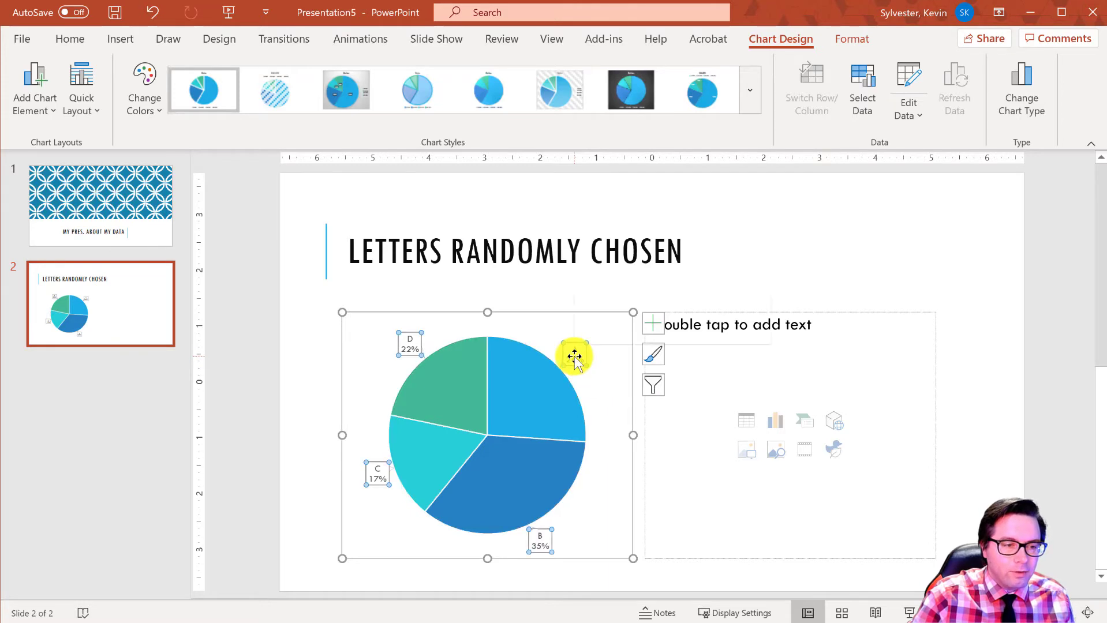
pyautogui.rightClick(574, 356)
pyautogui.press('Escape')
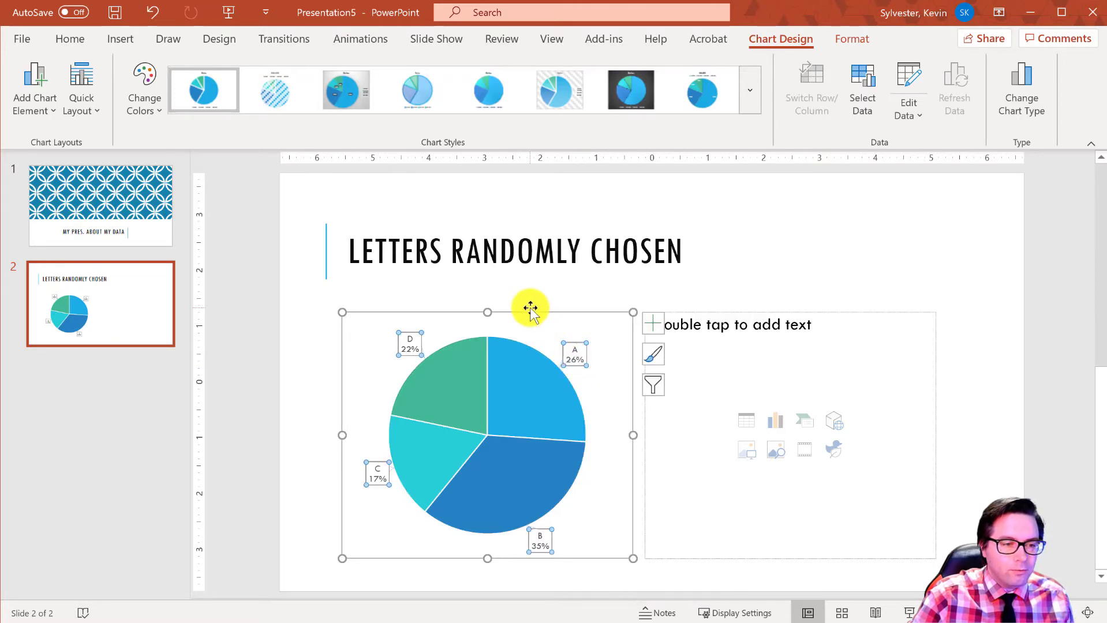
pyautogui.rightClick(572, 353)
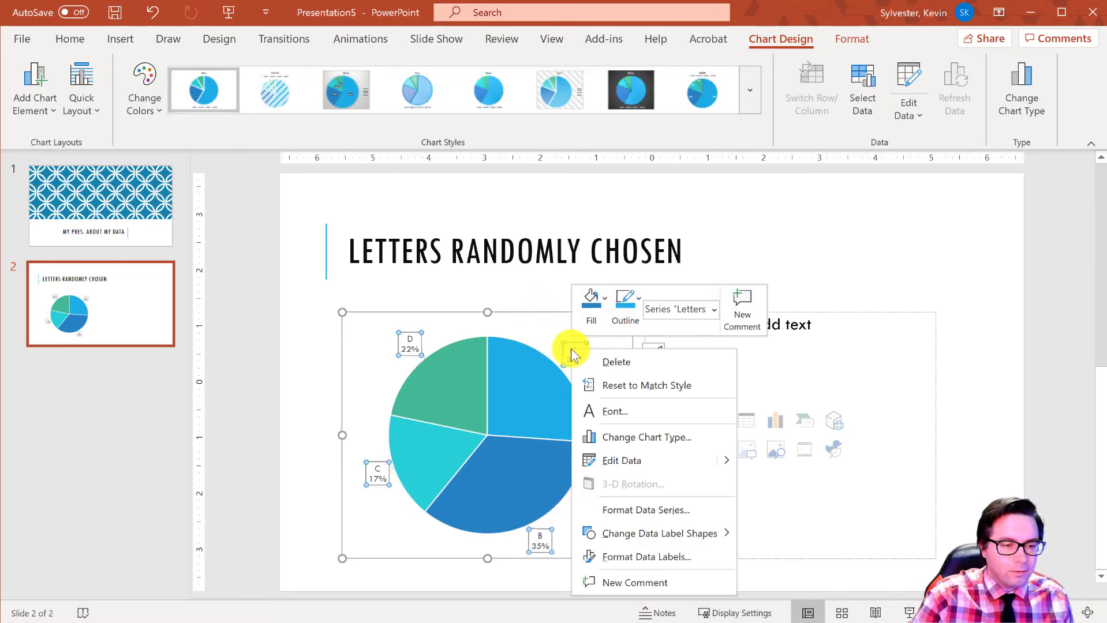
pyautogui.click(629, 564)
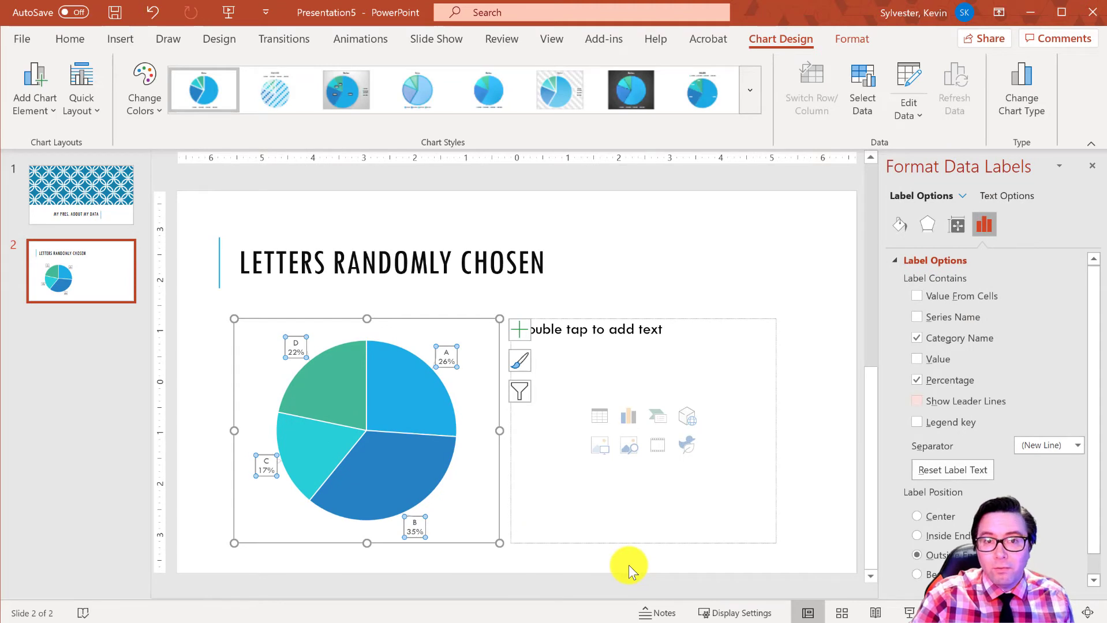
pyautogui.click(917, 359)
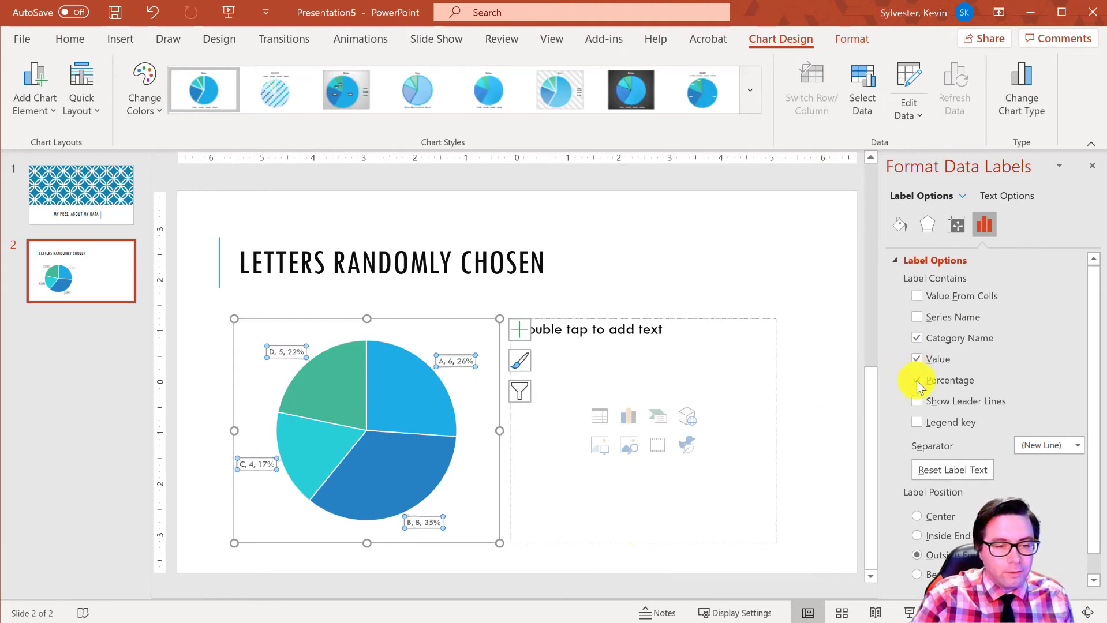
pyautogui.click(917, 380)
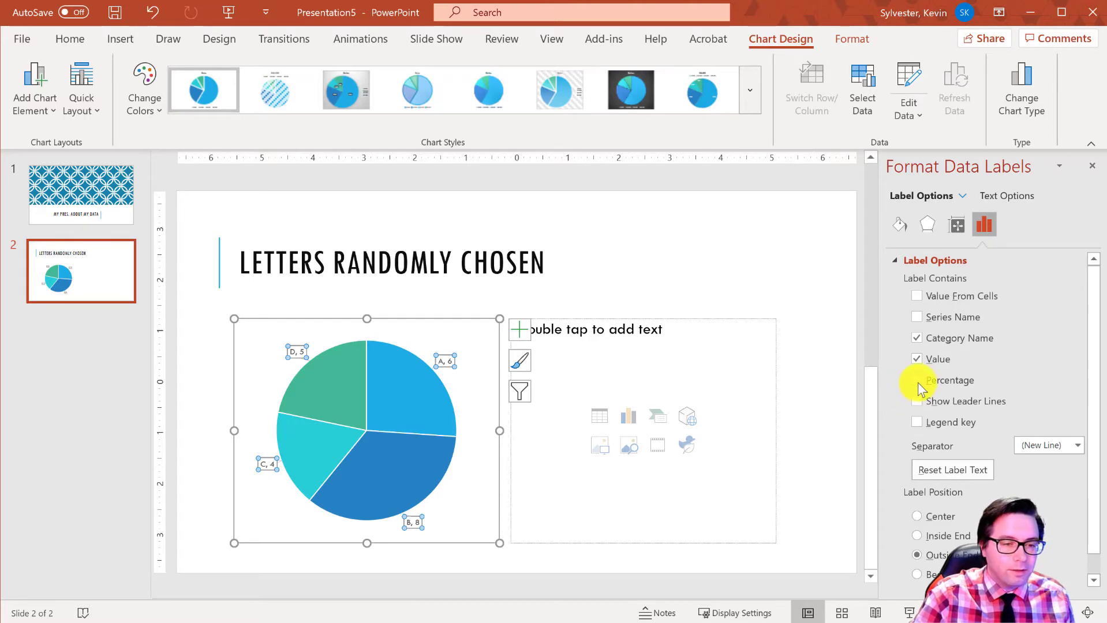
pyautogui.click(918, 381)
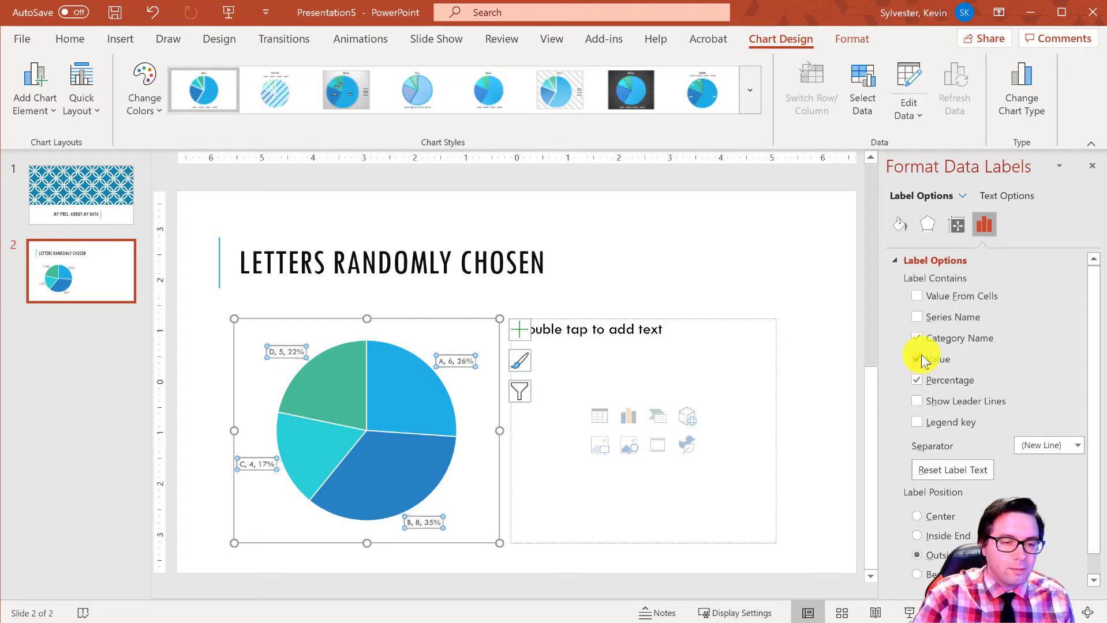
pyautogui.click(917, 359)
pyautogui.click(1092, 166)
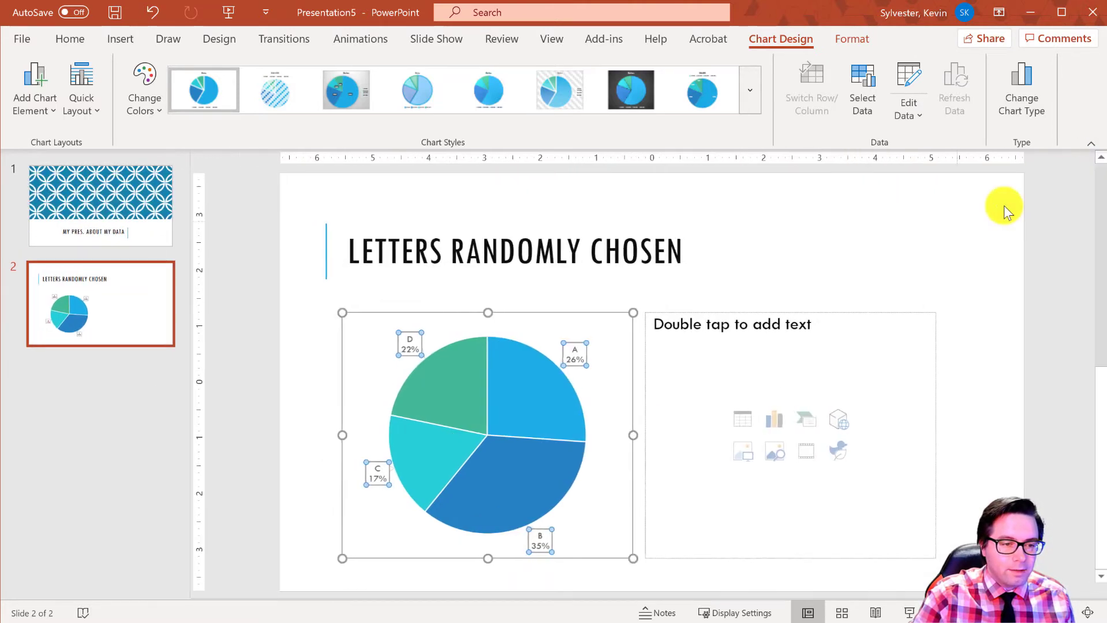
pyautogui.click(739, 332)
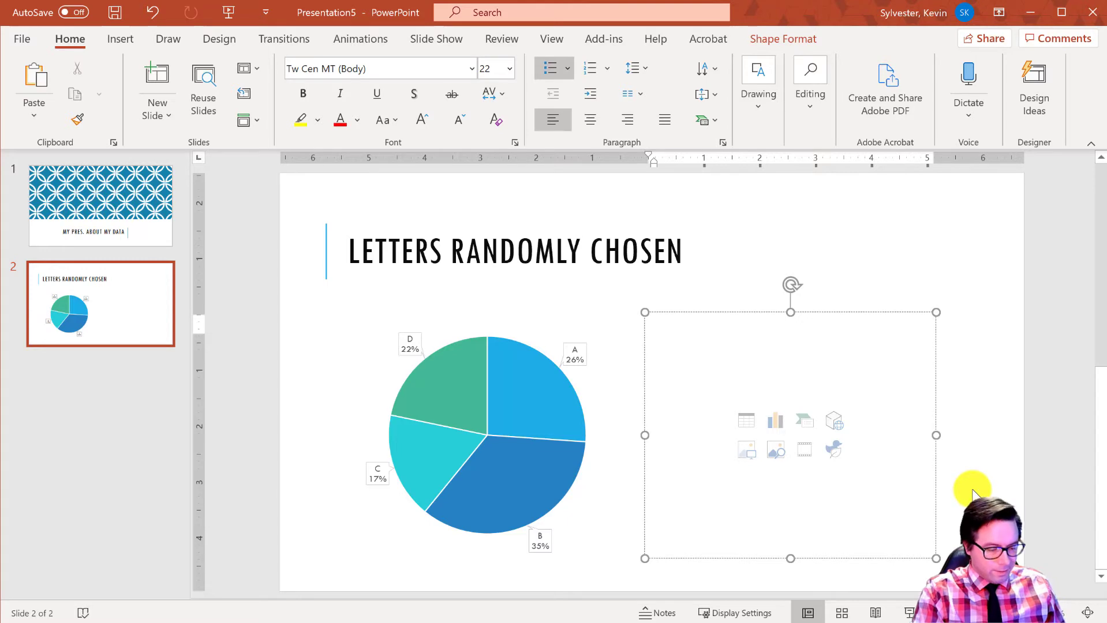
# - Type 'All the letters were chosen about the same amount of time, but B was chosen more.' beside the chart
pyautogui.write('Even')
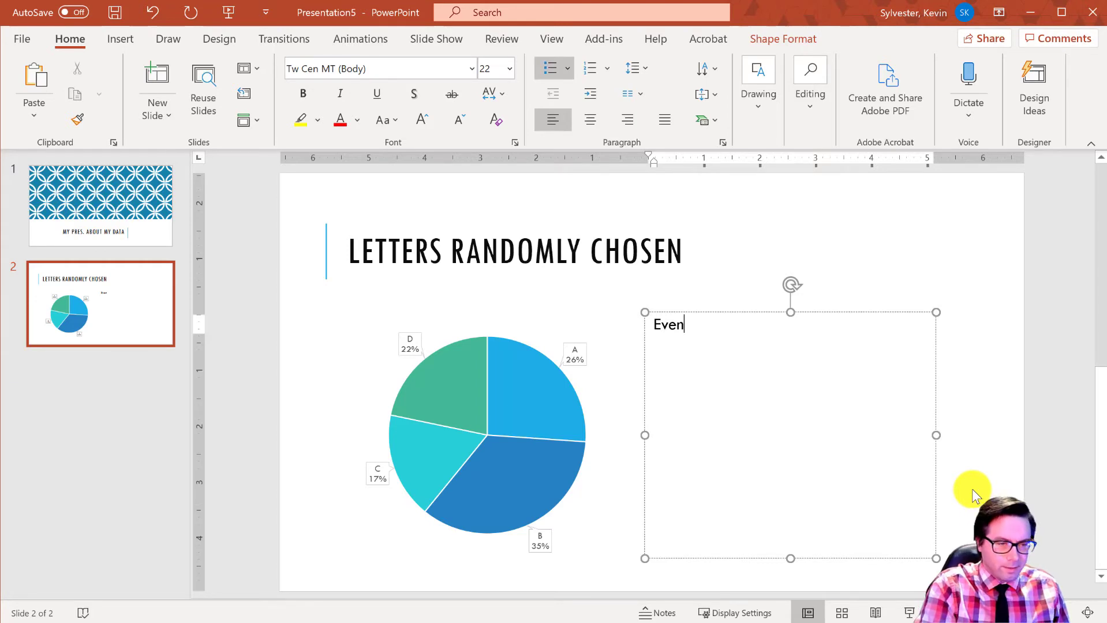
pyautogui.press('BackSpace')
pyautogui.press('BackSpace')
pyautogui.press('BackSpace')
pyautogui.press('BackSpace')
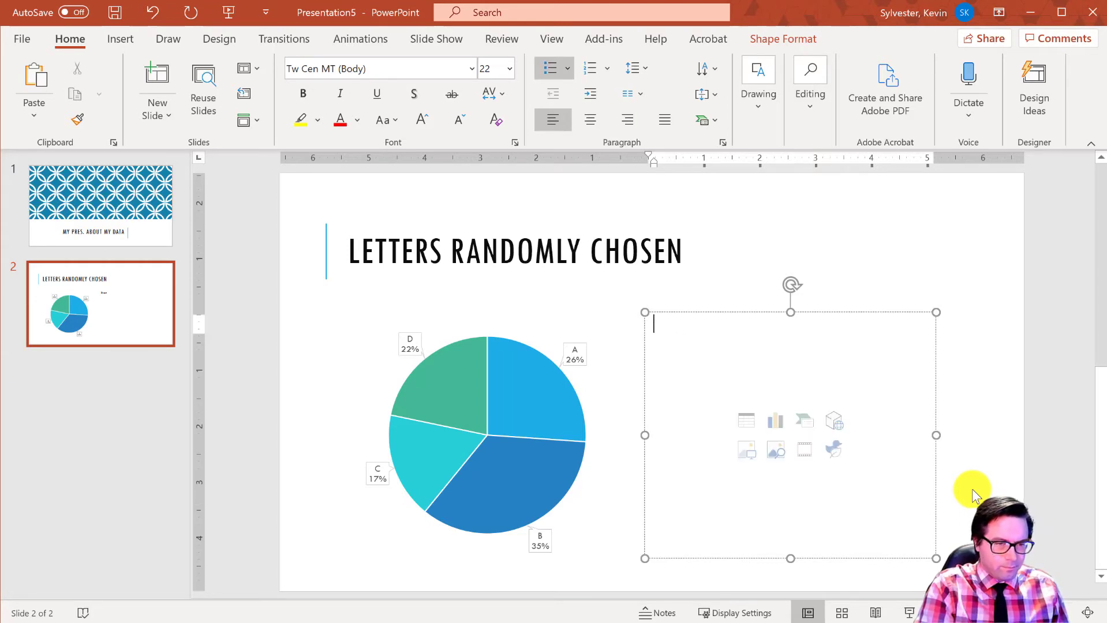
pyautogui.write('All the le')
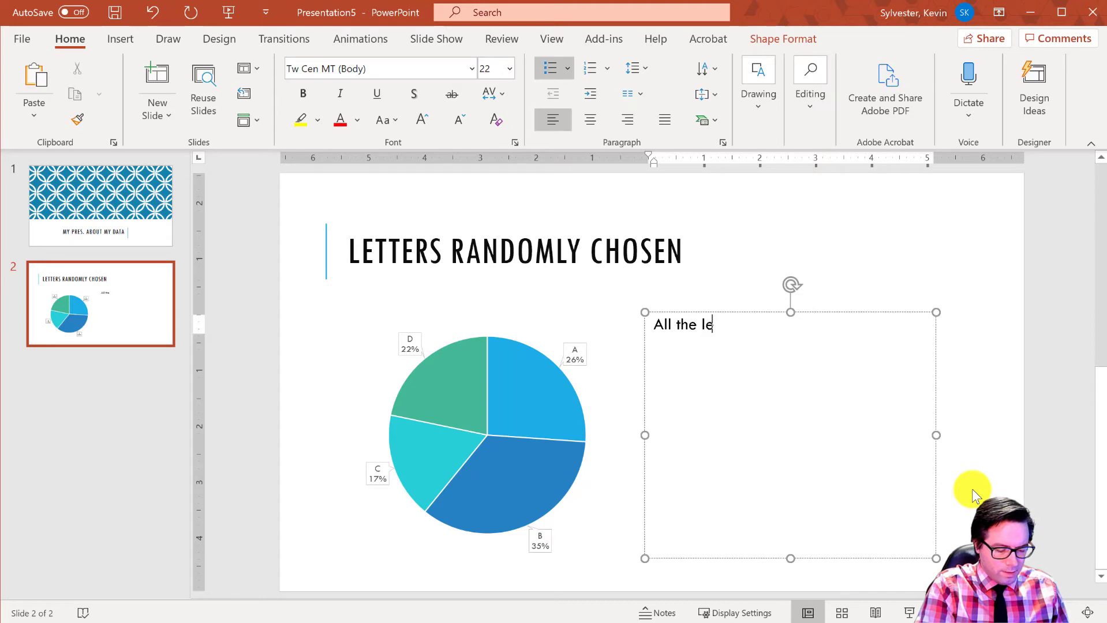
pyautogui.write('tters wer')
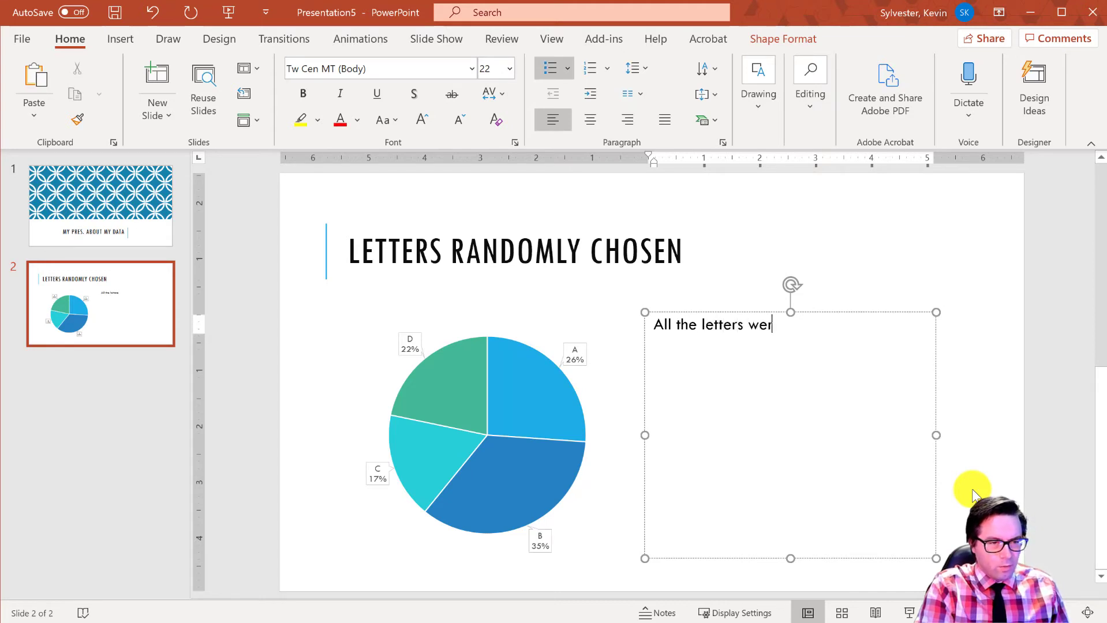
pyautogui.write('e chosen about the')
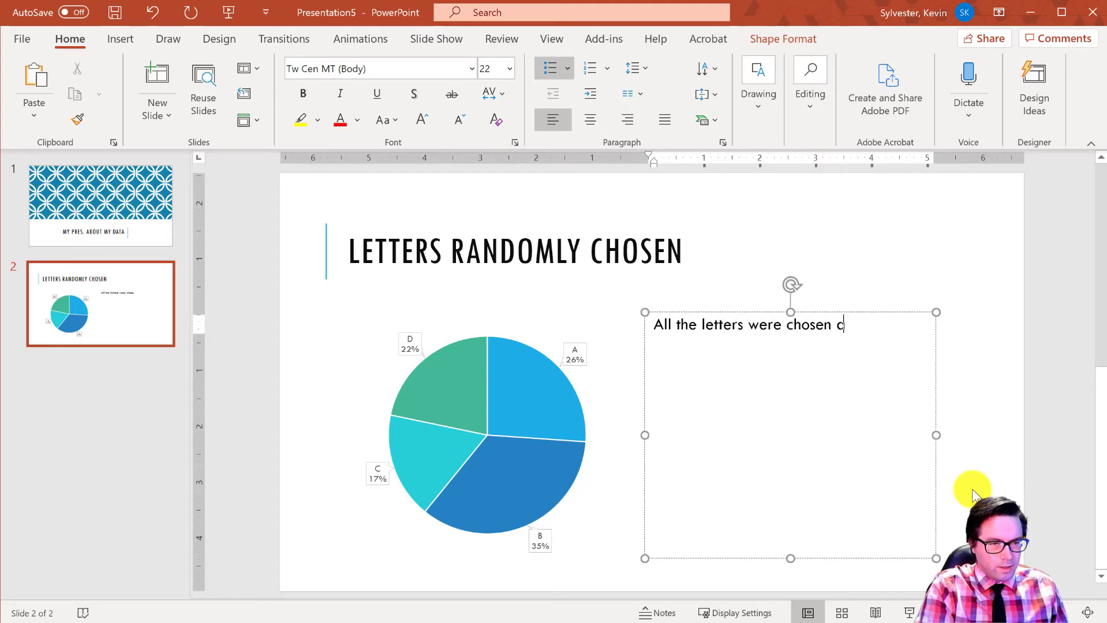
pyautogui.write(' same a')
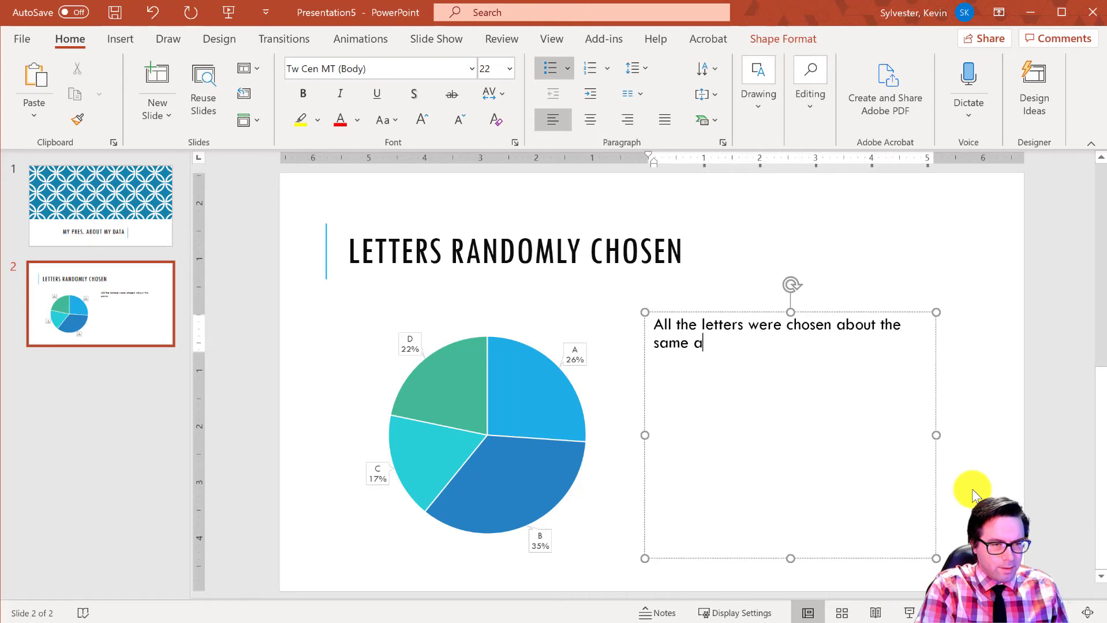
pyautogui.write('mount of time')
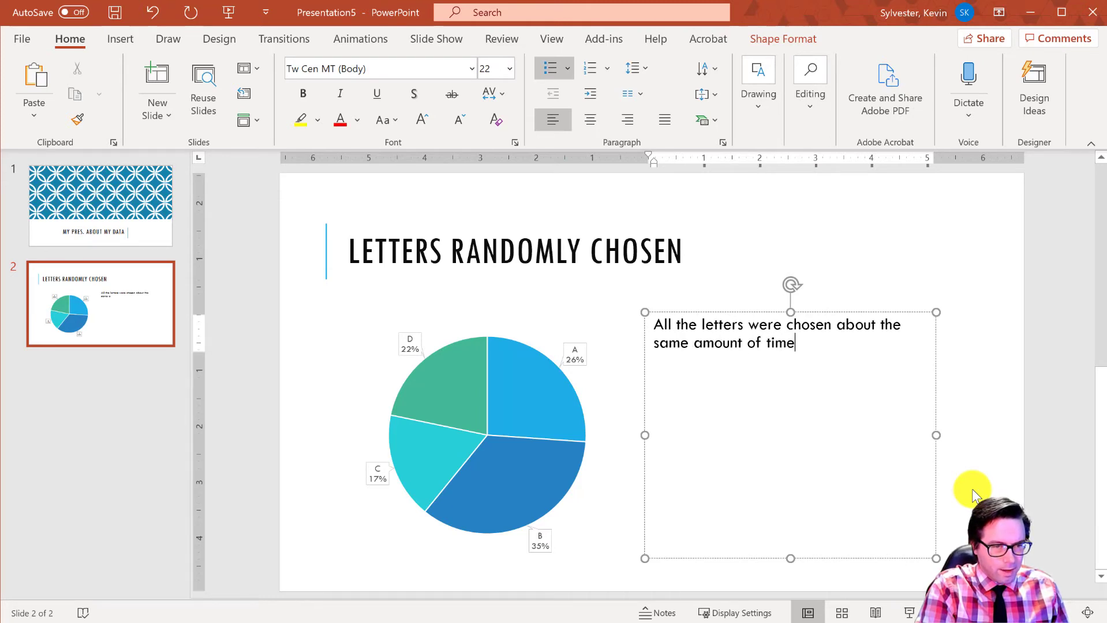
pyautogui.write(', but ')
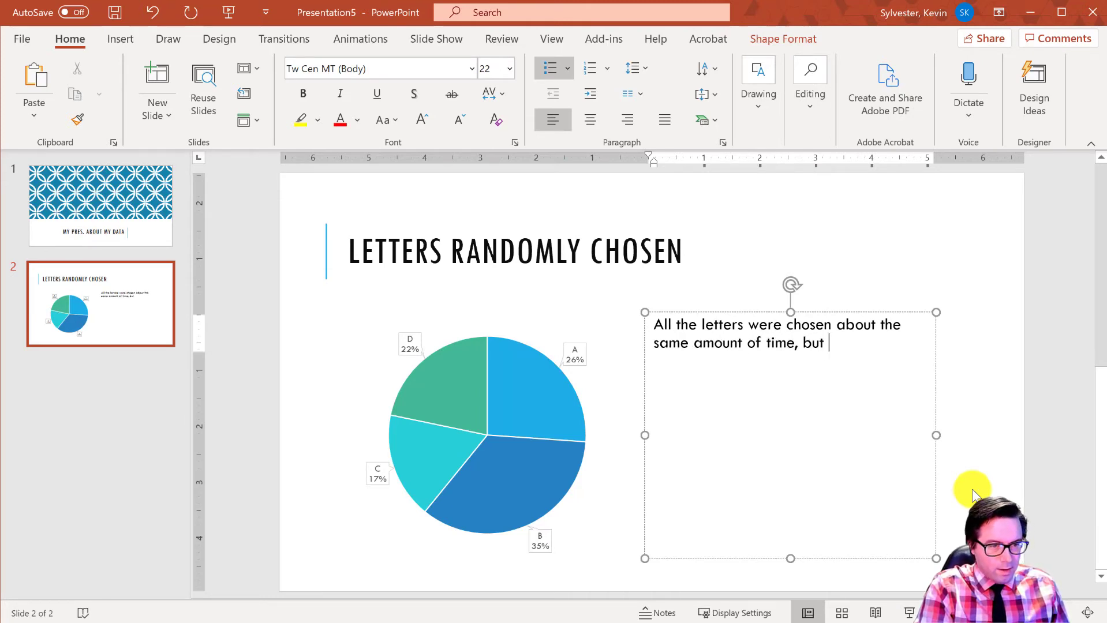
pyautogui.write('B wa')
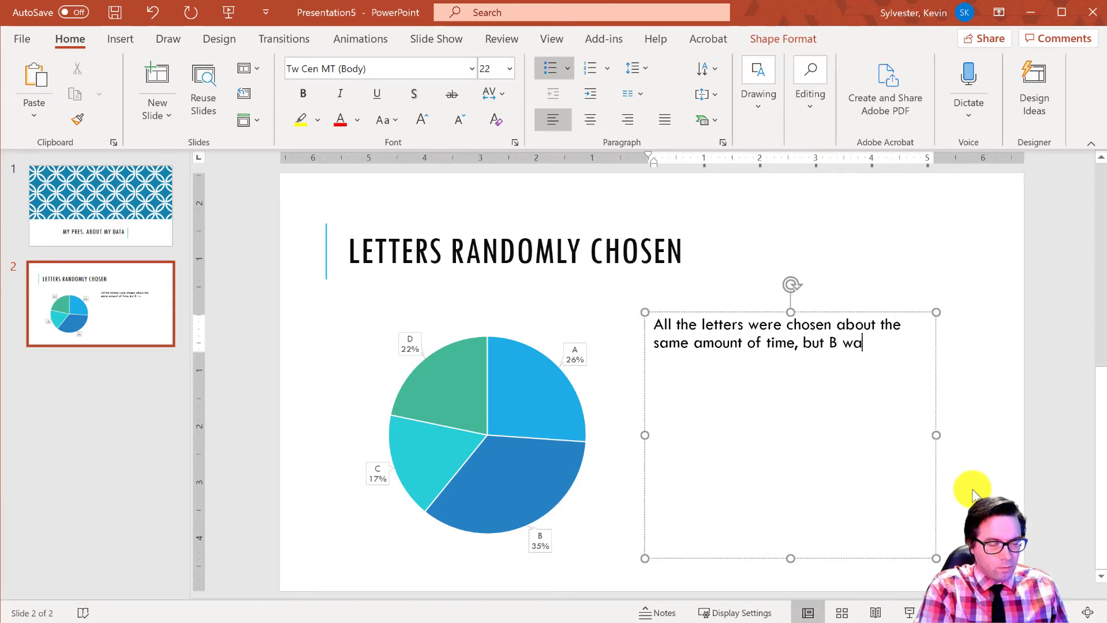
pyautogui.write('s chosen more')
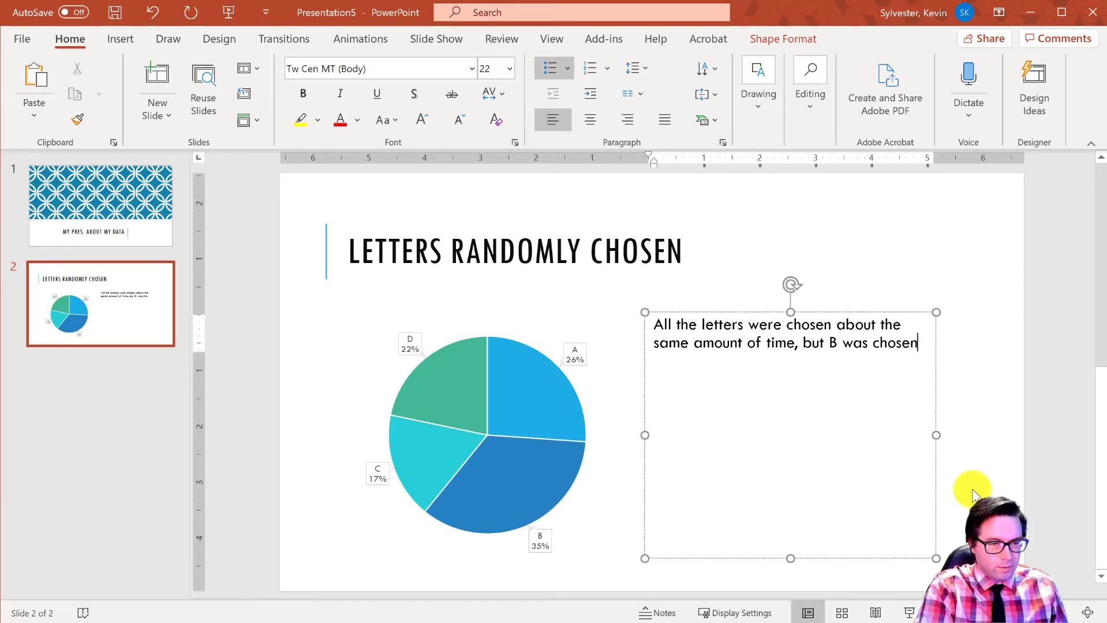
pyautogui.write('.')
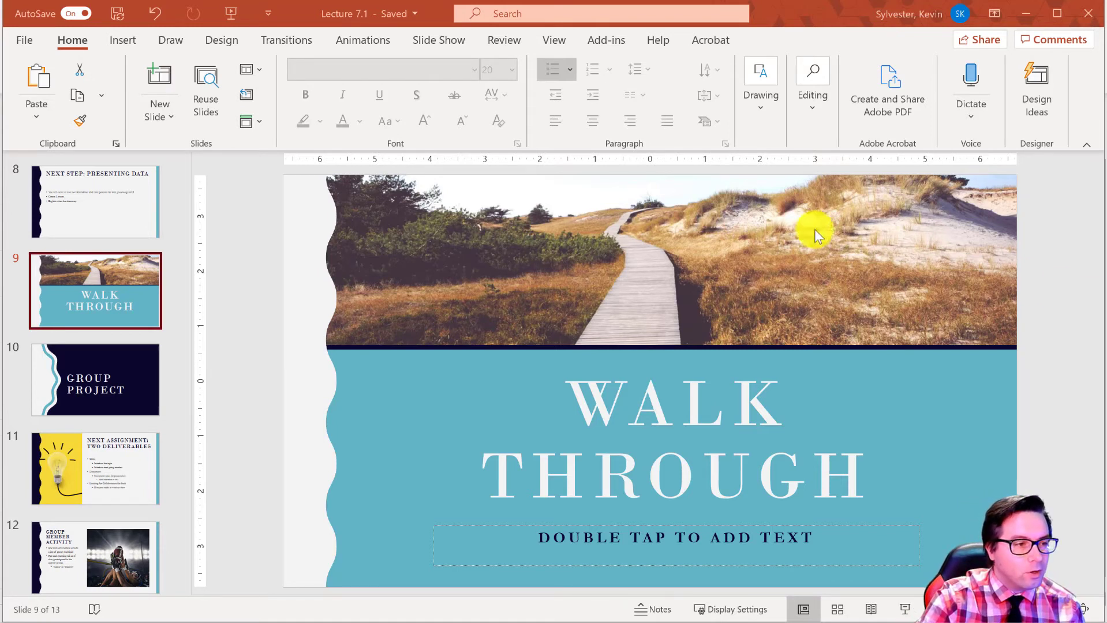
# - Save a copy of Lecture 7.1 as an Adobe PDF, opening the PDF save dialog
pyautogui.click(27, 41)
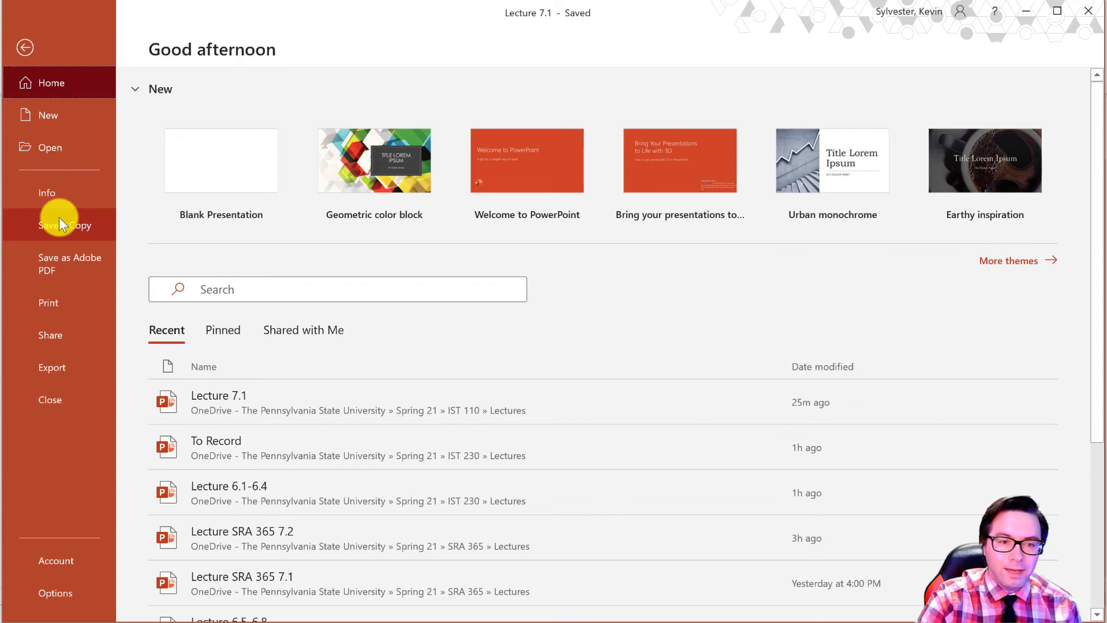
pyautogui.click(59, 219)
pyautogui.click(559, 145)
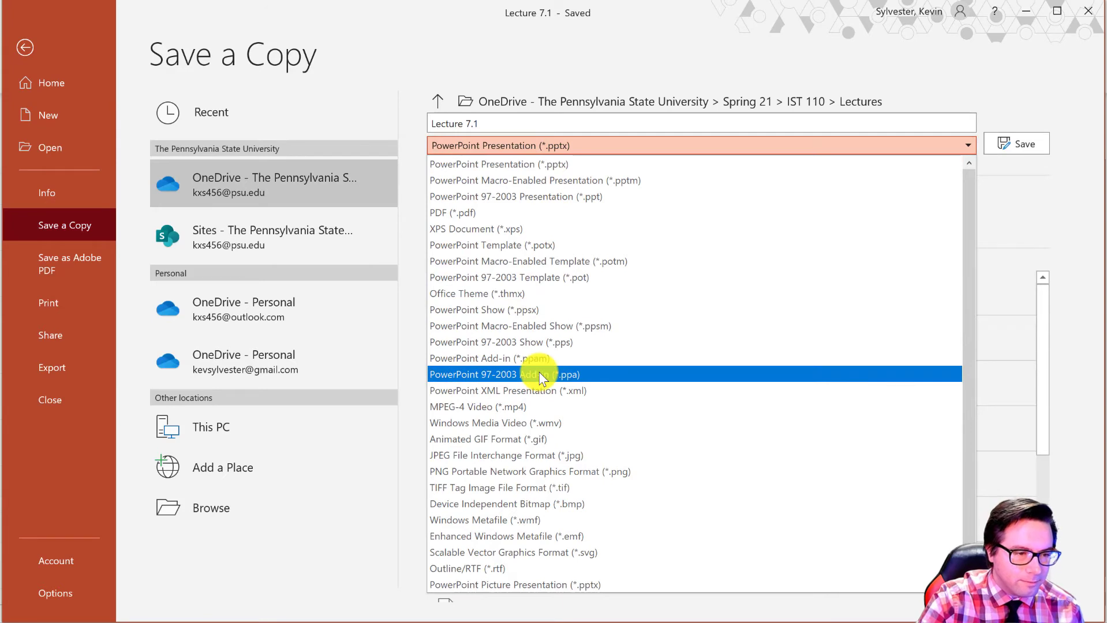
pyautogui.press('Down')
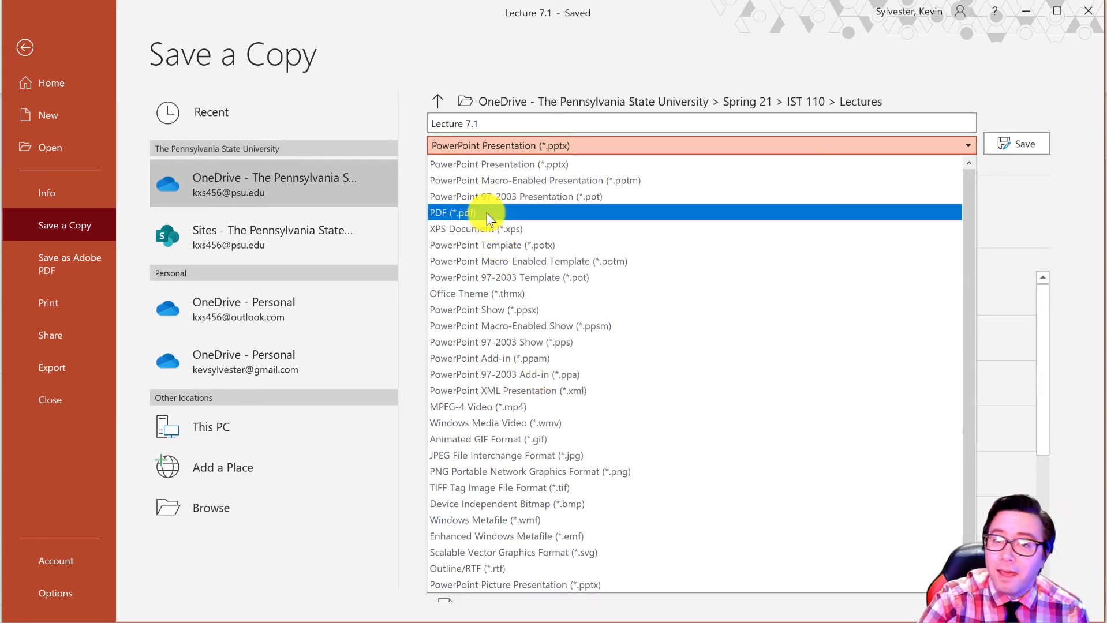
pyautogui.click(48, 262)
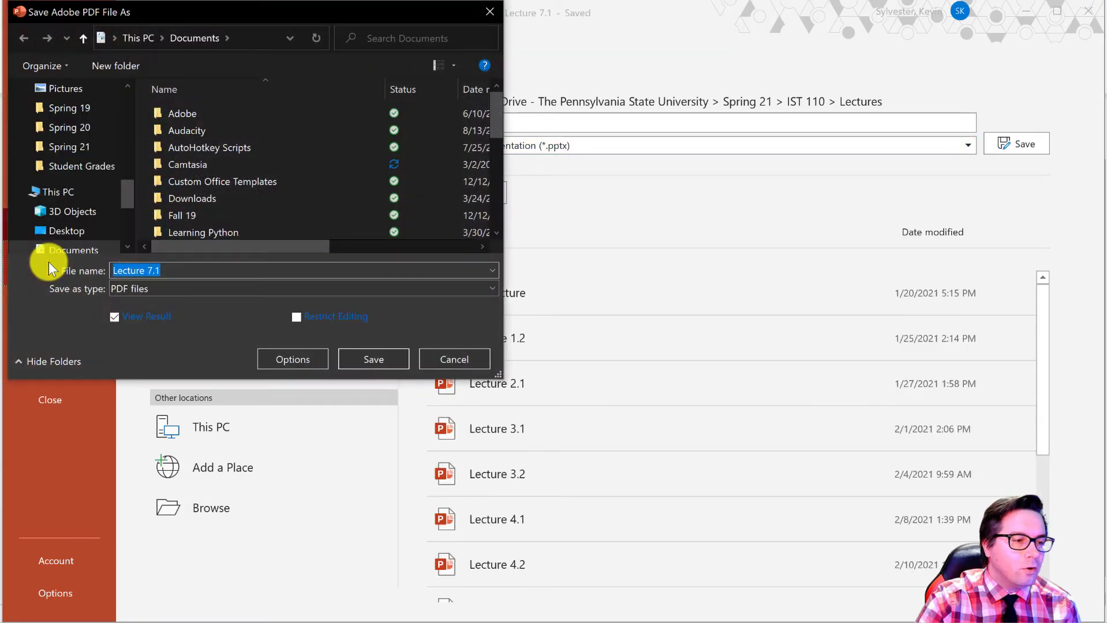